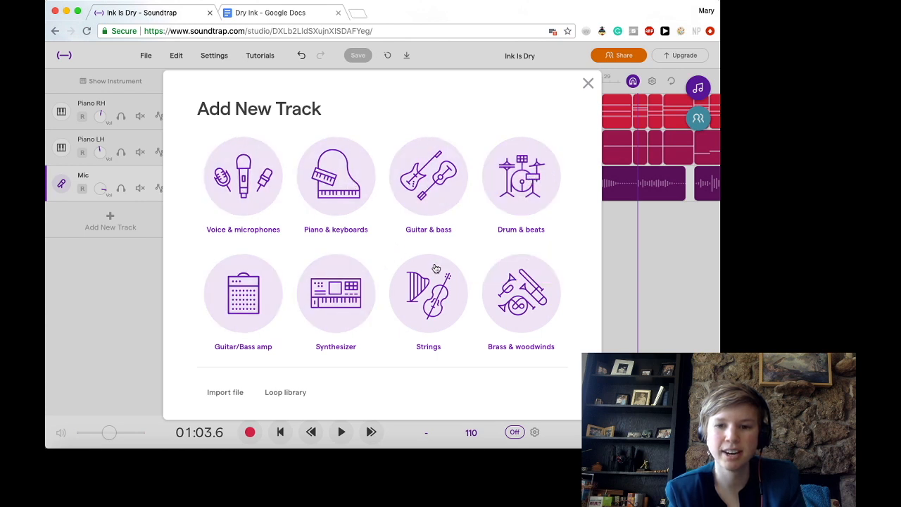
- Add a new Drum & beats track to the project and look over its pattern grid
left_click(545, 192)
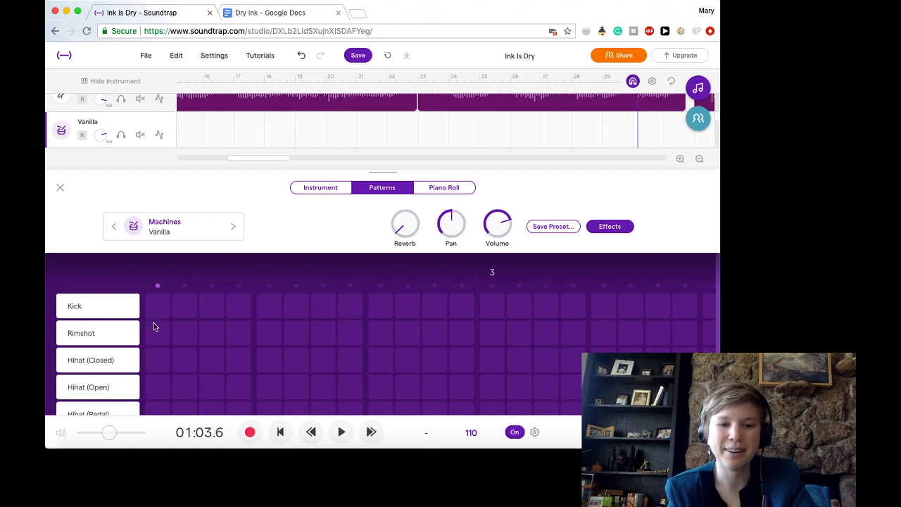
scroll(154, 326, "down", 2)
scroll(155, 326, "up", 2)
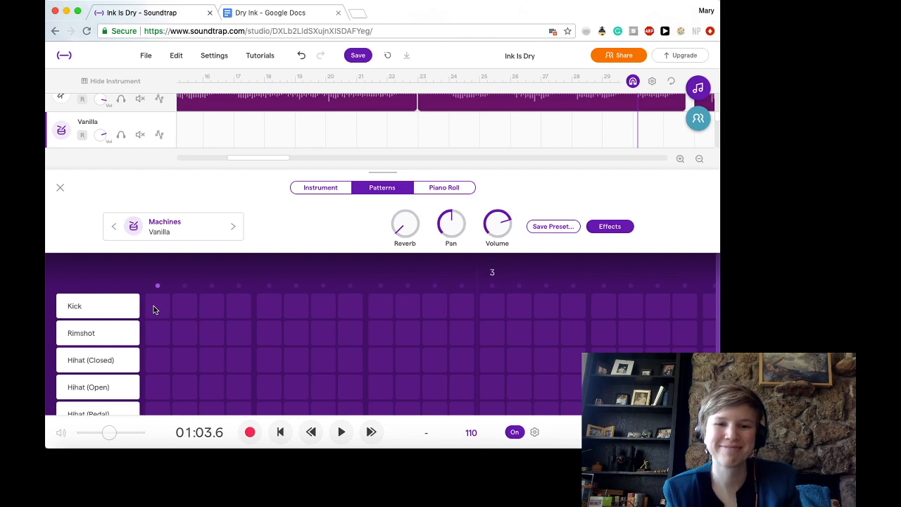
- Place hits on Kick at step 1, Rimshot at 2, 6 and 7, Hihat (Closed) at 3 and 8, and Hihat (Open) at 4
left_click(155, 305)
left_click(184, 333)
left_click(212, 360)
left_click(239, 386)
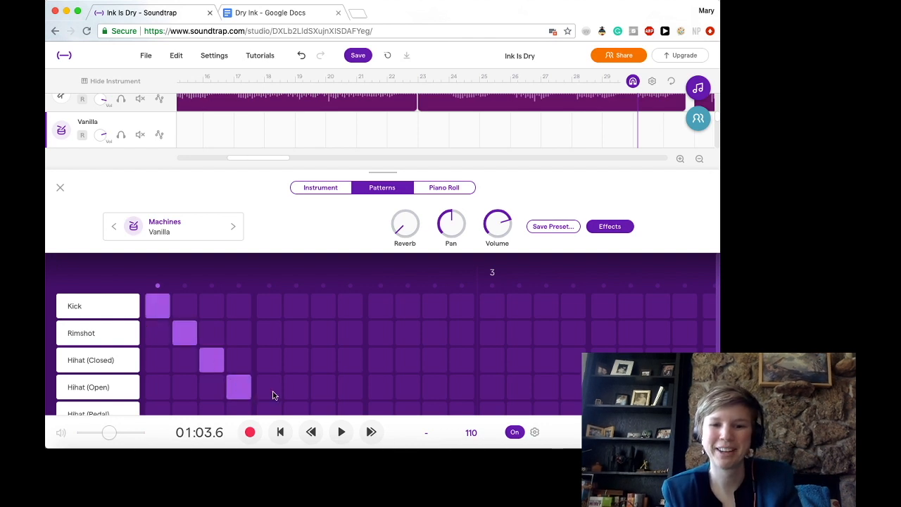
left_click(321, 330)
left_click(296, 332)
left_click(349, 360)
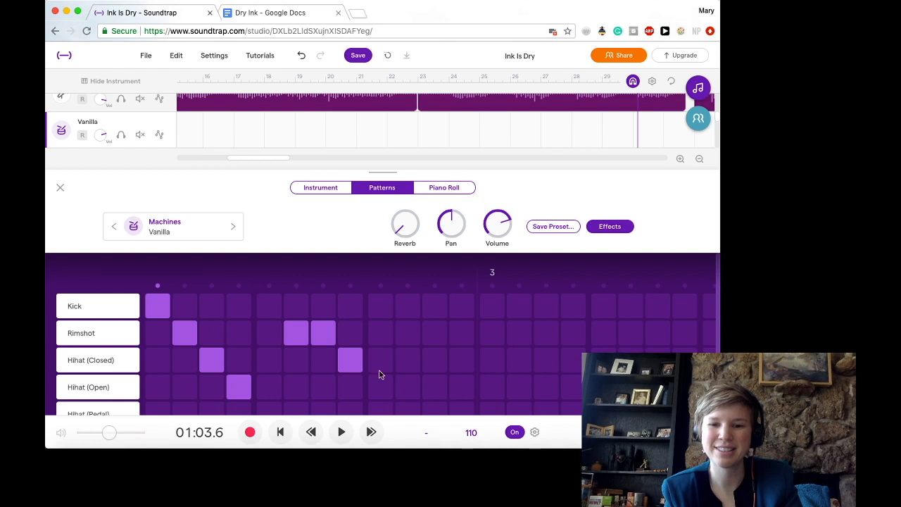
- Extend the pattern with Rimshot at steps 11 and 12, Hihat (Open) at 15, Kick at 14, 16 and 20, and Hihat (Closed) at 18 and 19
left_click(434, 333)
left_click(462, 333)
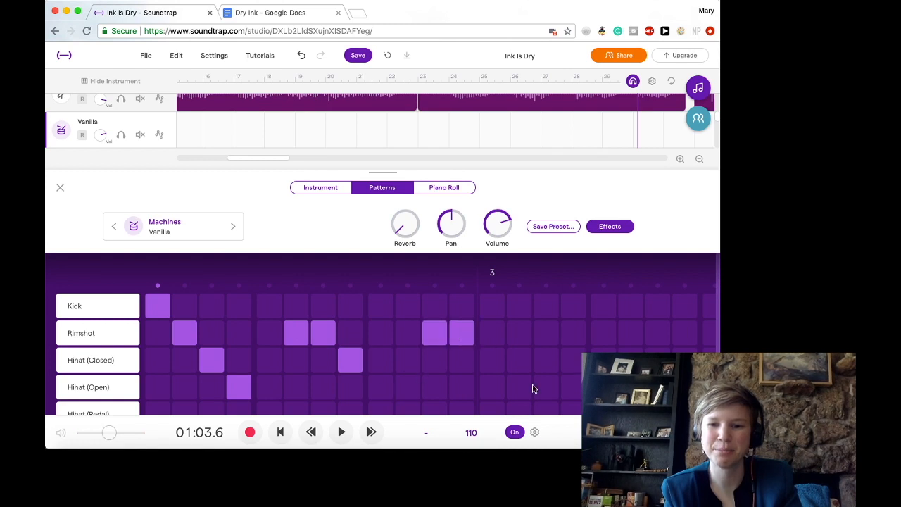
left_click(546, 386)
left_click(573, 306)
left_click(530, 310)
left_click(630, 359)
left_click(658, 360)
left_click(684, 308)
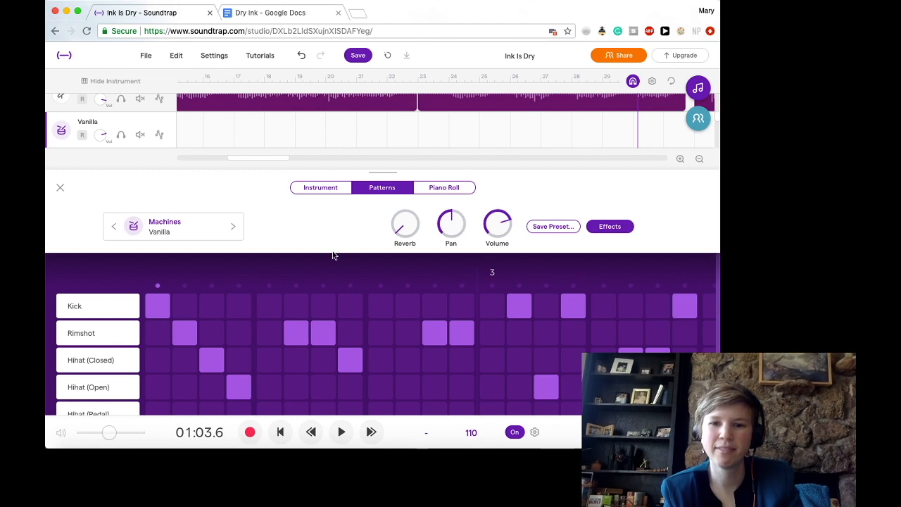
- Play the project from the beginning to hear the drum pattern, raising the volume, and stop playback after the drum region
left_click(311, 432)
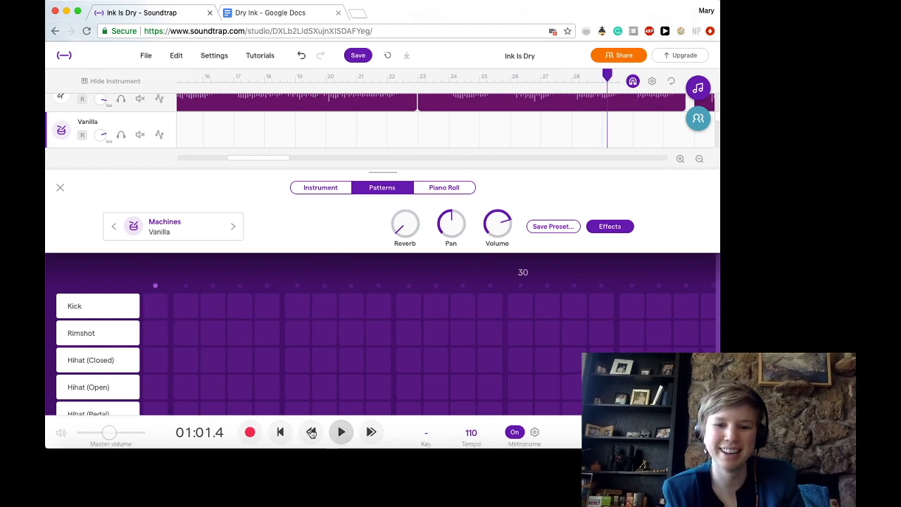
left_click(280, 432)
left_click(340, 433)
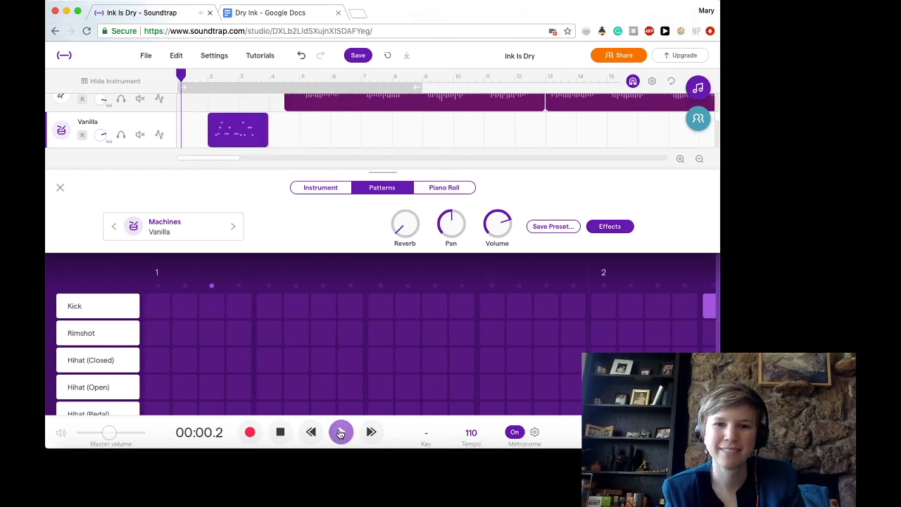
key("XF86AudioRaiseVolume")
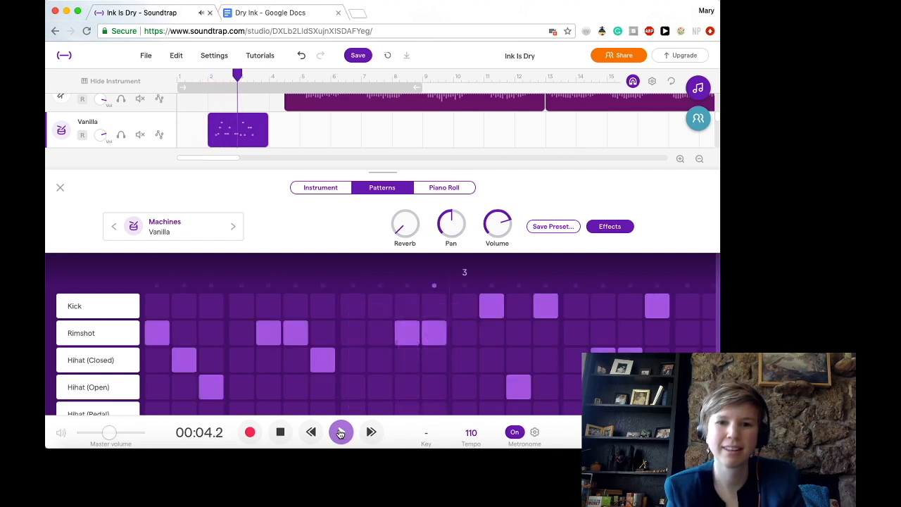
left_click(281, 435)
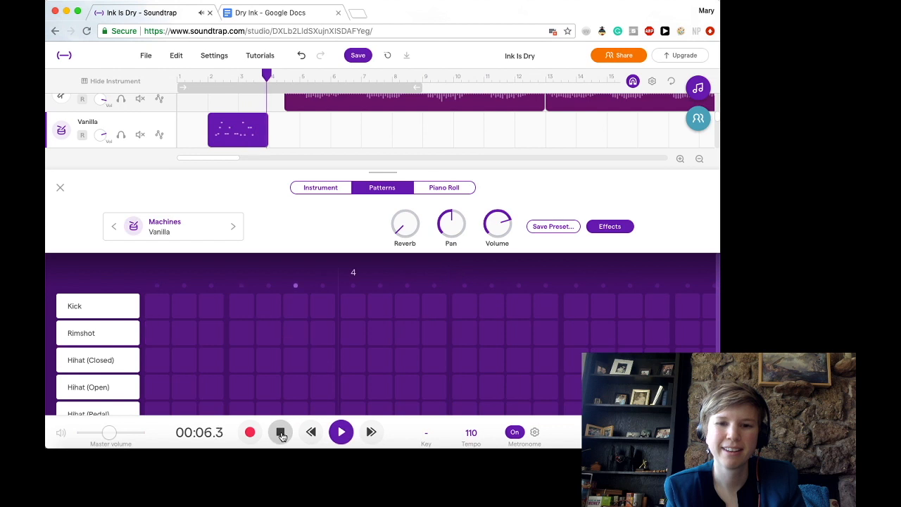
left_click(281, 433)
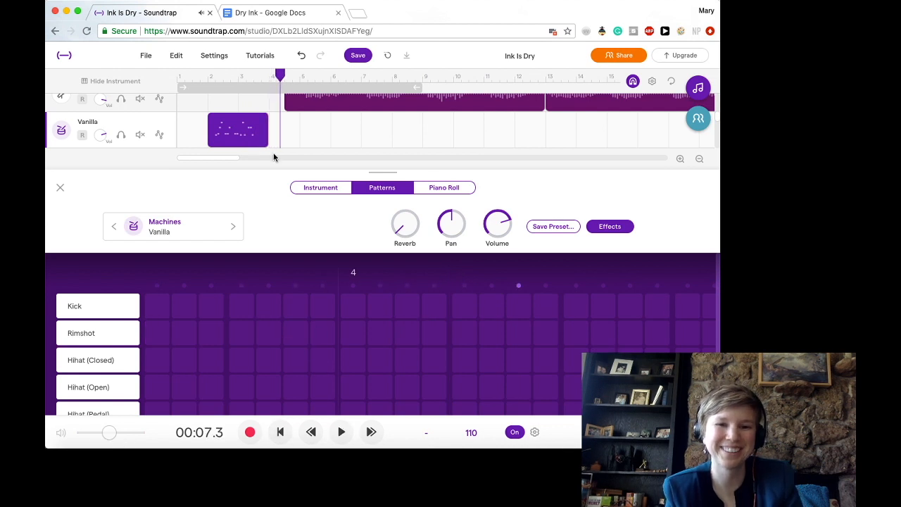
- Delete the drum region from the Vanilla track
mouse_move(246, 132)
left_click(247, 132)
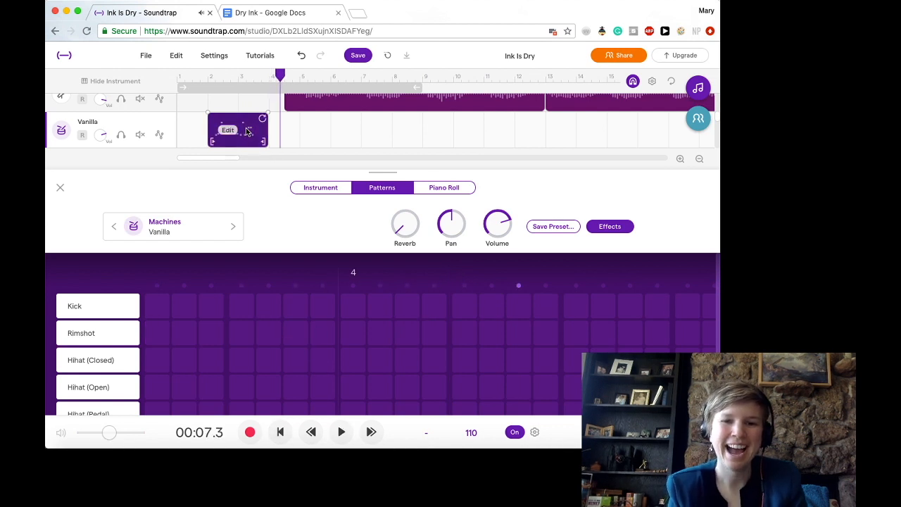
key("Delete")
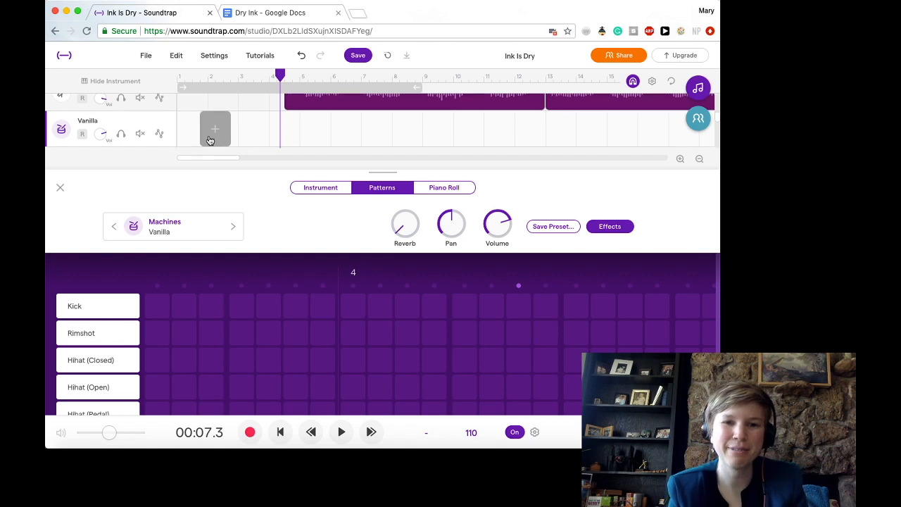
- From the project start, enter Kick at steps 1, 2 and the start of bar 2, Rimshot at 9, and Hihat (Closed) at 5, 13 and 15
left_click(276, 73)
left_click_drag(279, 73, 161, 65)
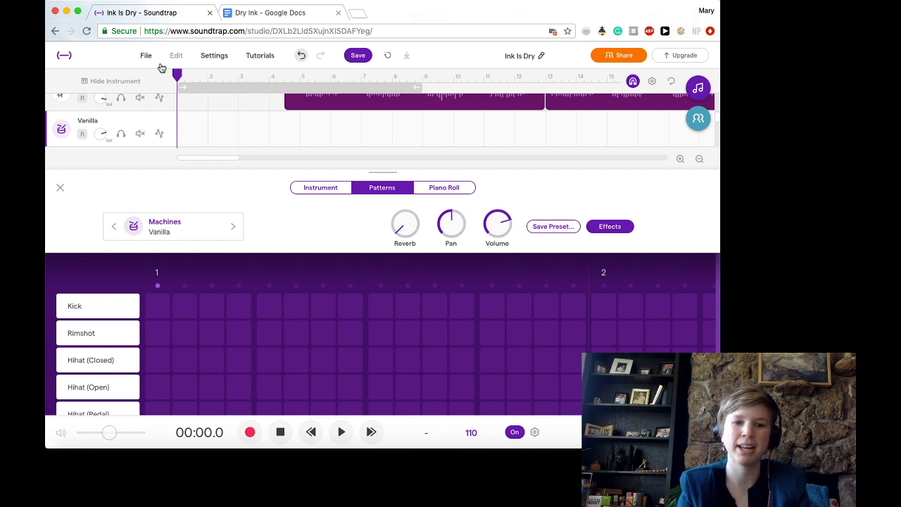
left_click(161, 306)
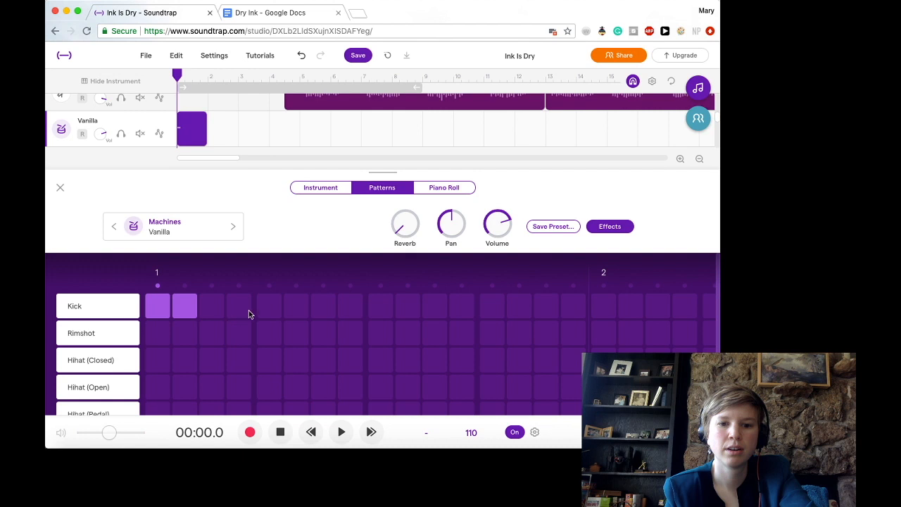
left_click(376, 339)
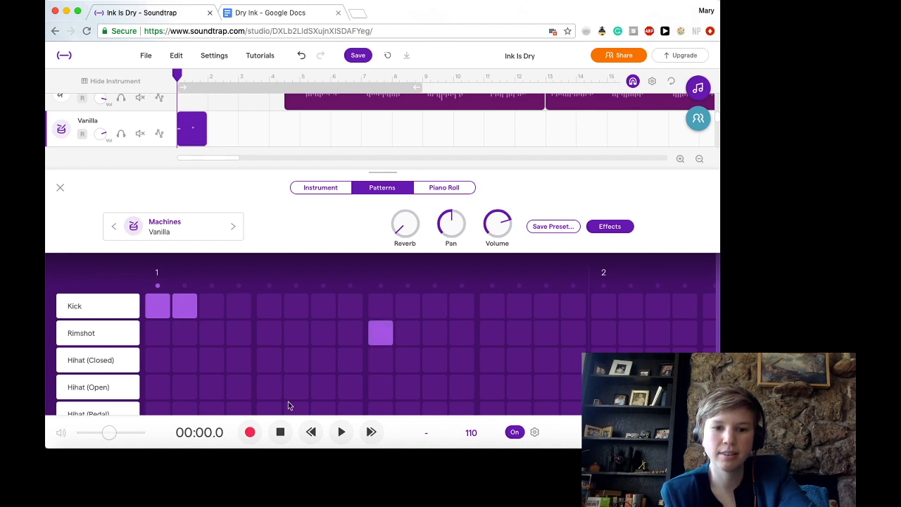
left_click(272, 368)
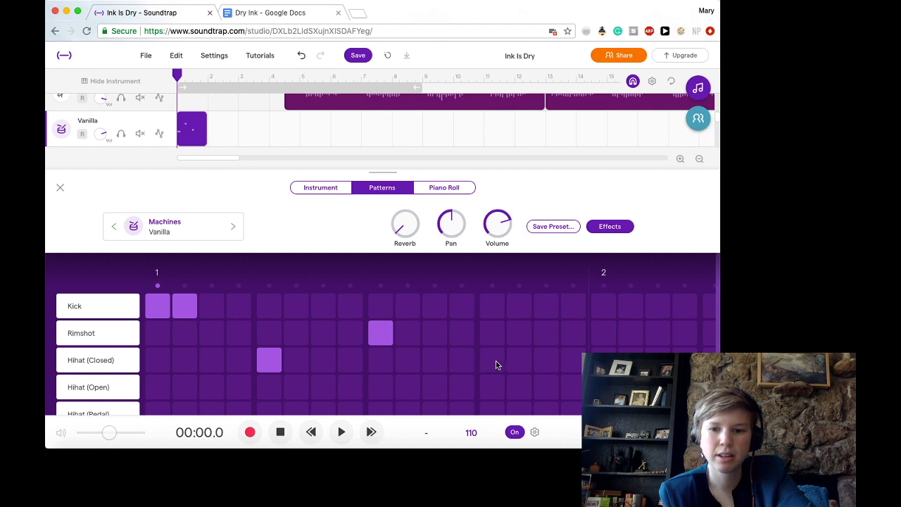
left_click(604, 302)
scroll(638, 317, "right", 5)
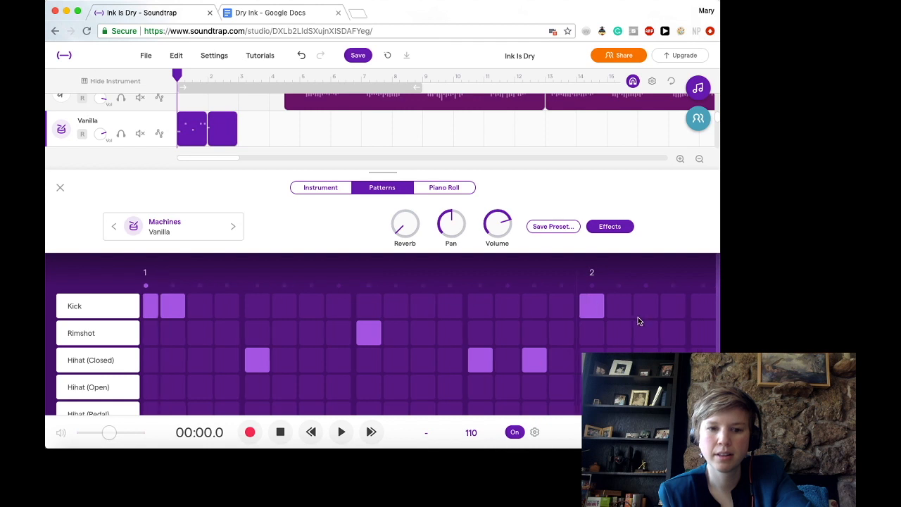
- Add Snare and Crash rows below the existing sounds in the drum pattern grid
scroll(97, 357, "down", 3)
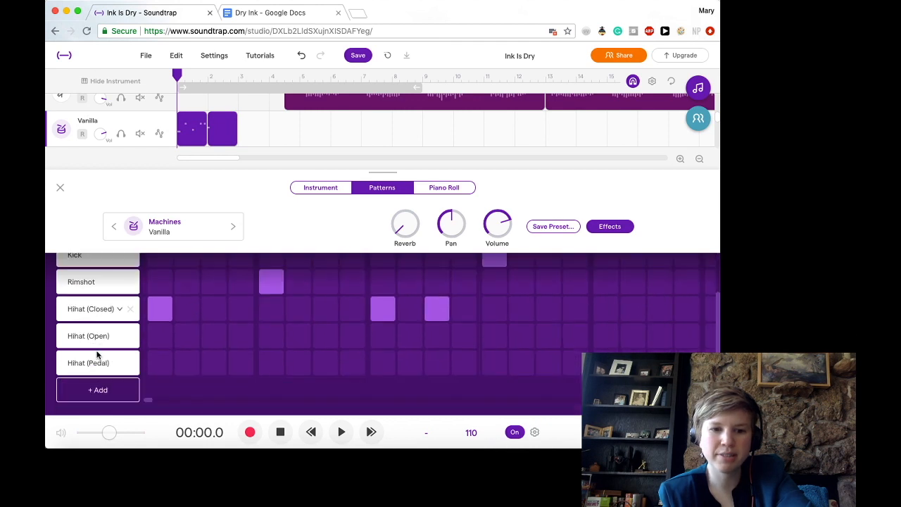
scroll(99, 354, "up", 3)
scroll(97, 355, "down", 2)
scroll(97, 355, "up", 1)
scroll(98, 355, "down", 1)
scroll(97, 356, "up", 1)
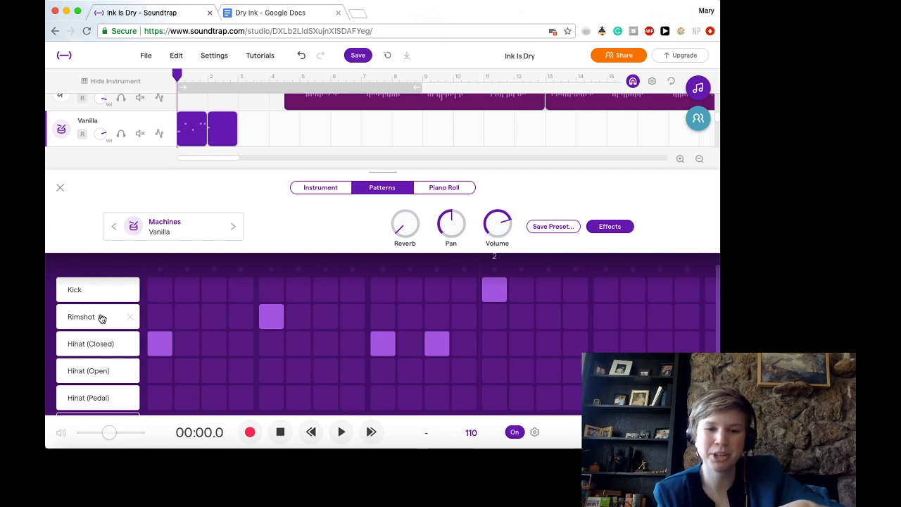
scroll(101, 319, "down", 2)
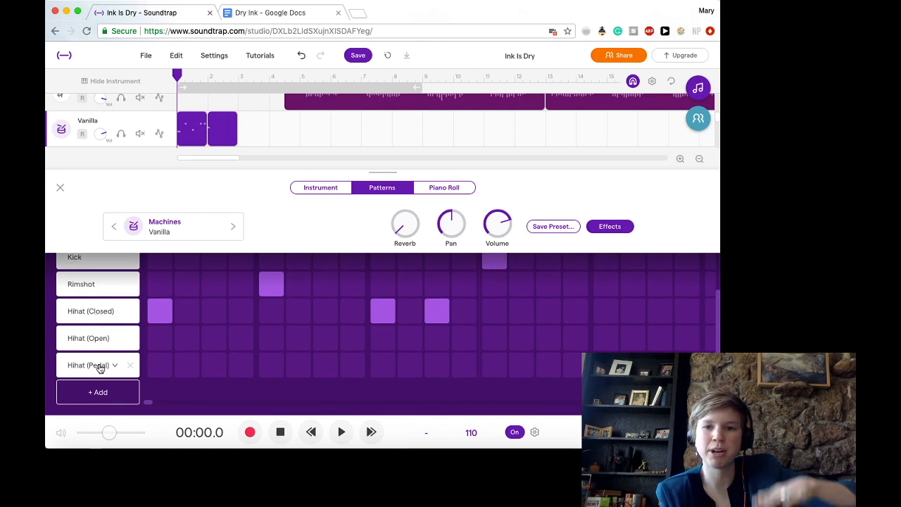
left_click(105, 391)
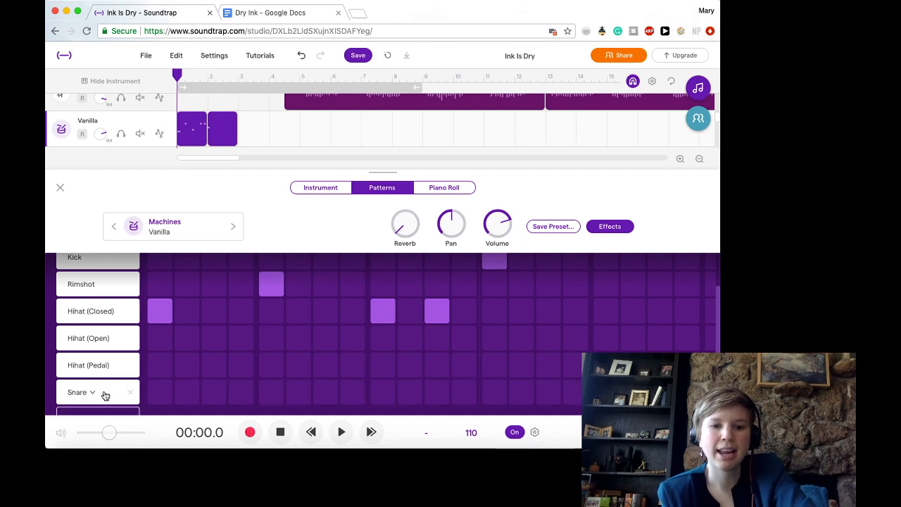
scroll(102, 380, "down", 1)
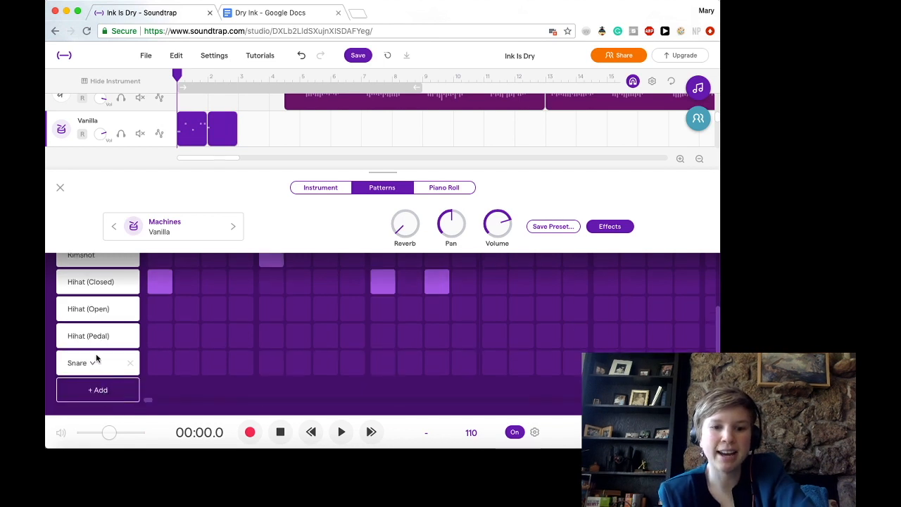
left_click(99, 391)
scroll(101, 397, "down", 1)
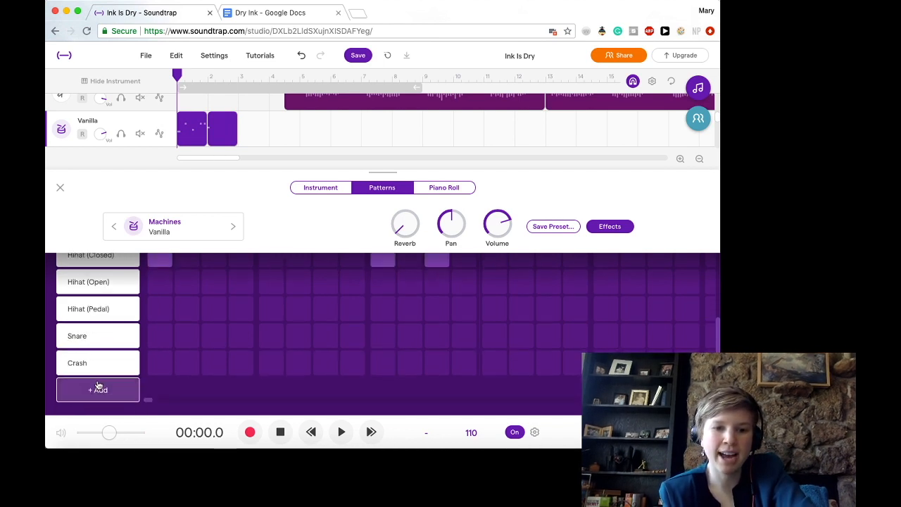
- Change the Crash row's sound to High Tom and set the additional Crash row below it to Mid Tom
scroll(98, 333, "up", 3)
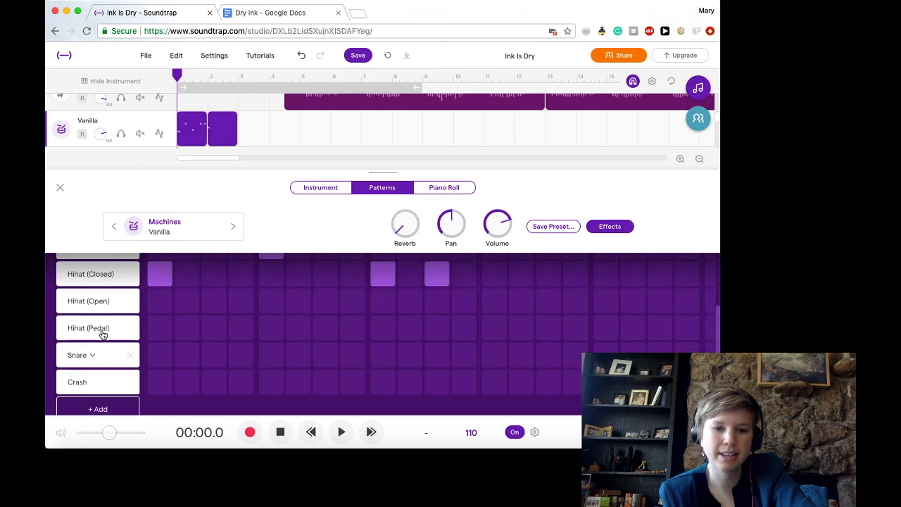
scroll(101, 332, "down", 2)
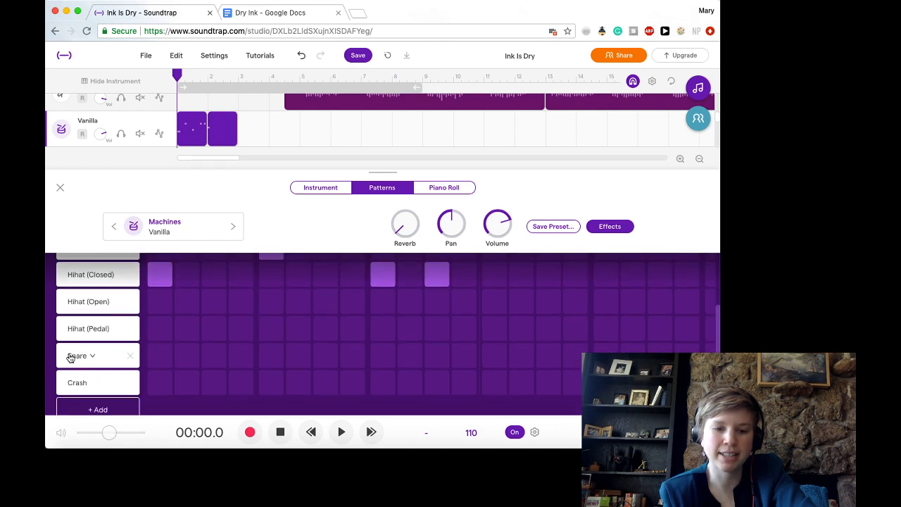
left_click(91, 383)
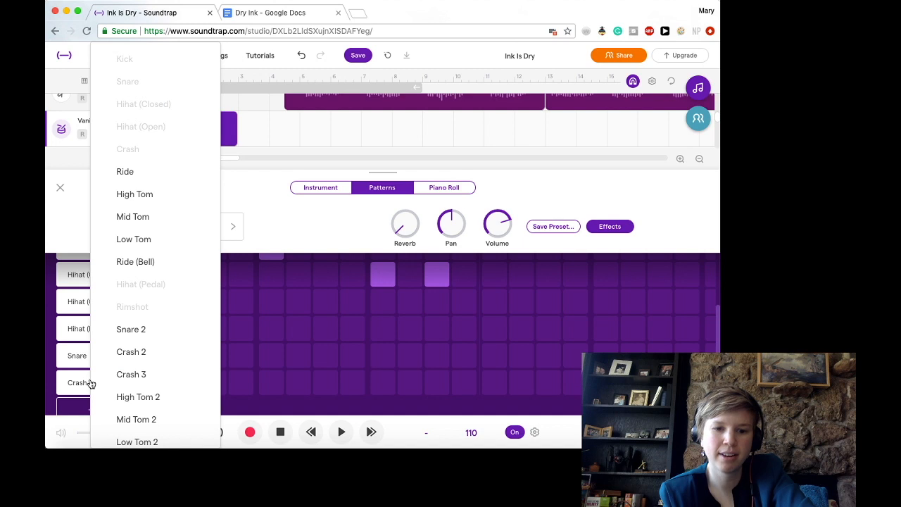
scroll(129, 397, "down", 1)
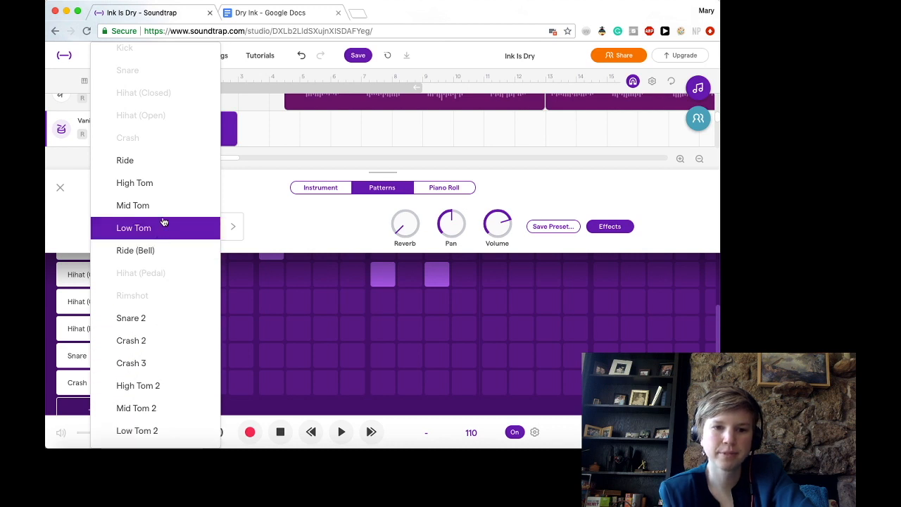
left_click(175, 184)
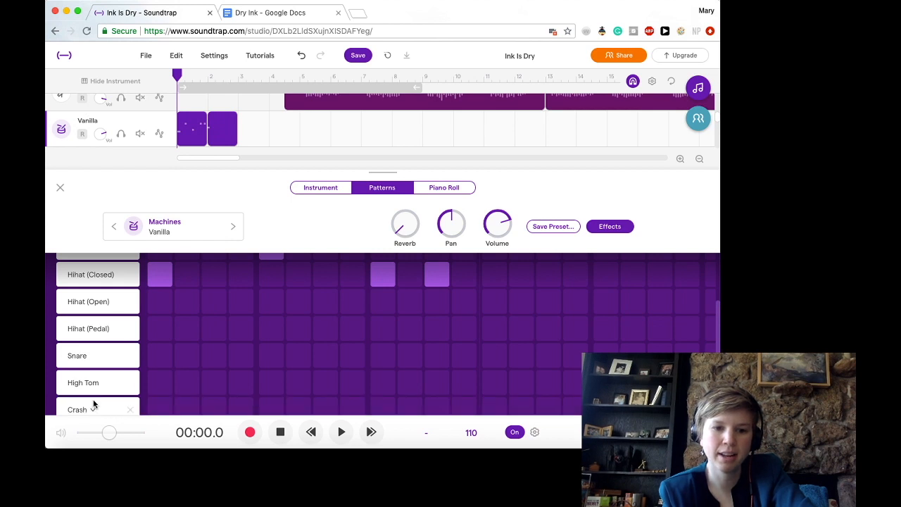
left_click(92, 409)
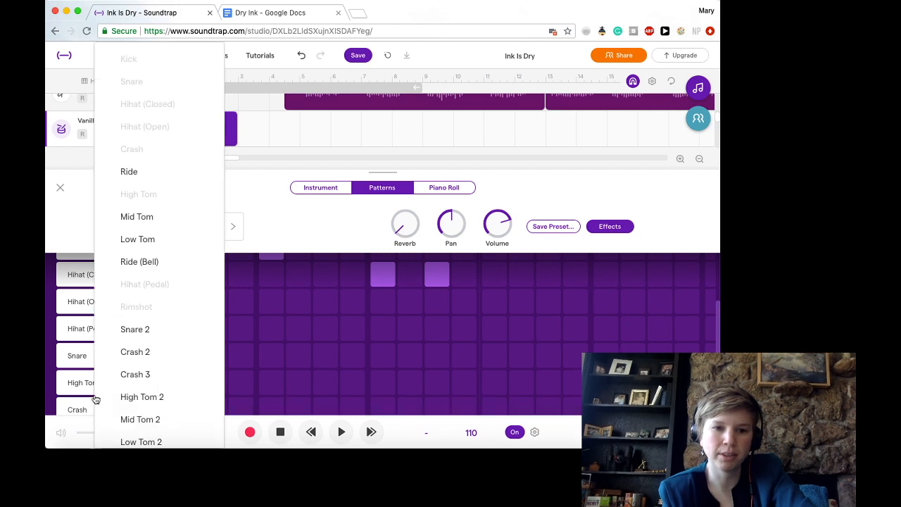
left_click(145, 222)
scroll(156, 383, "down", 1)
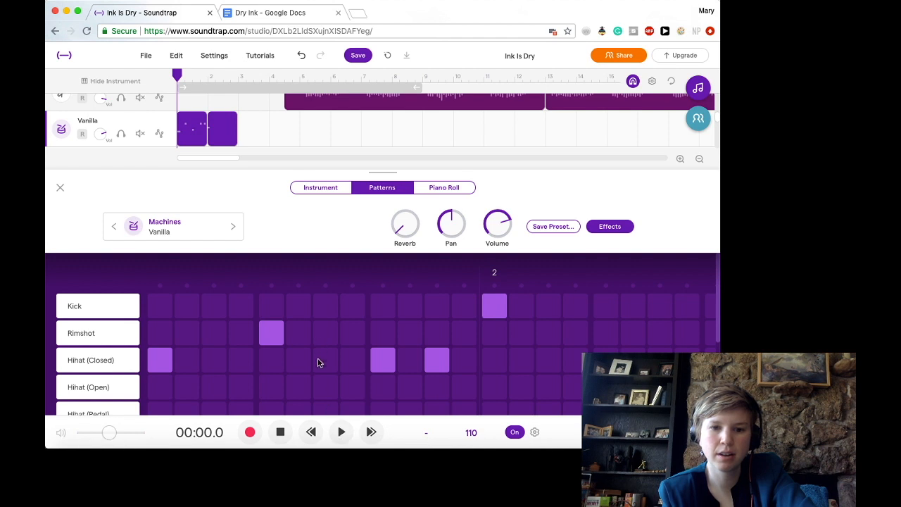
- Play the new drum pattern, return to the project start, and play it again
left_click(340, 433)
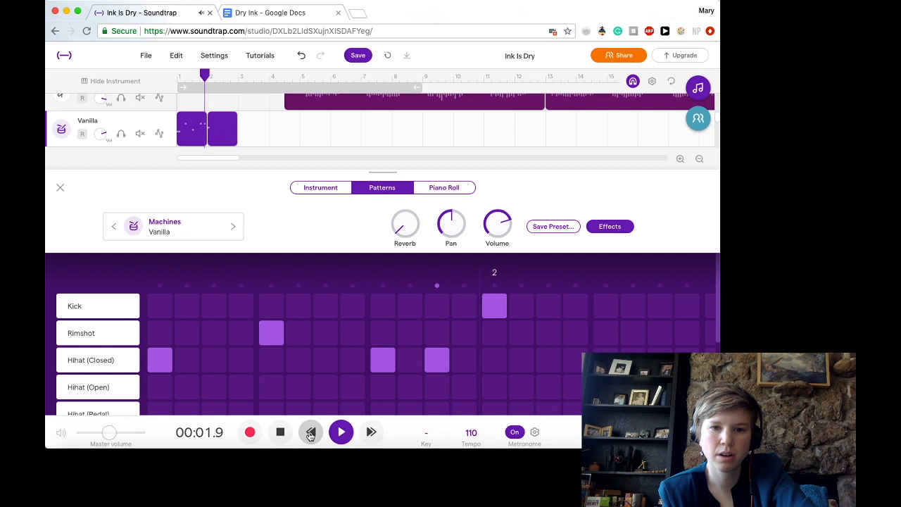
left_click(281, 432)
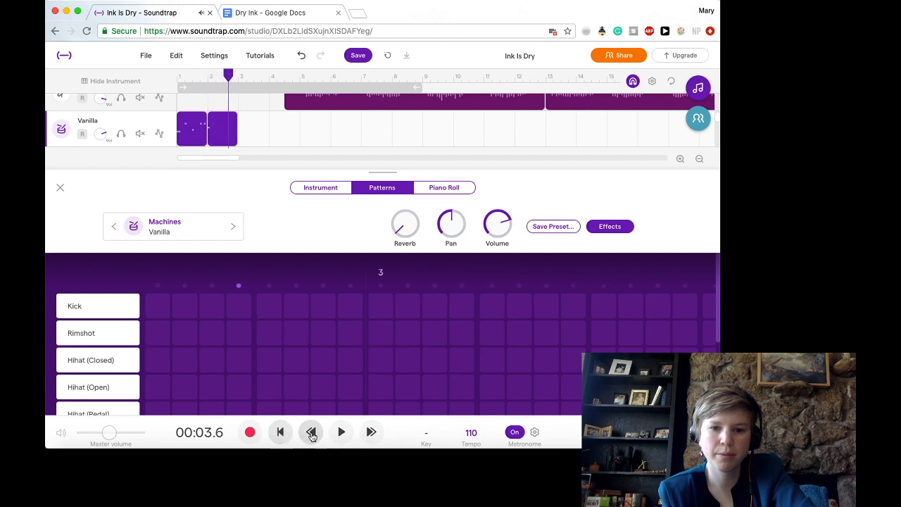
left_click(280, 432)
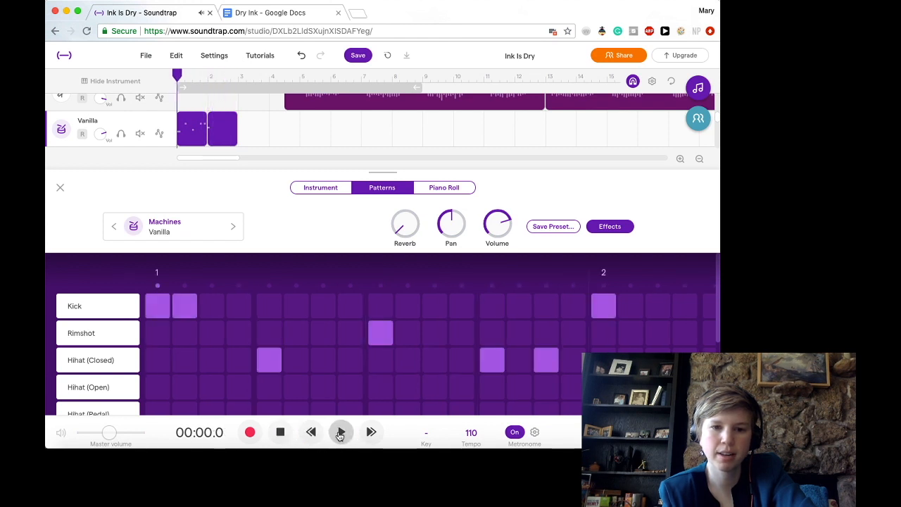
left_click(340, 433)
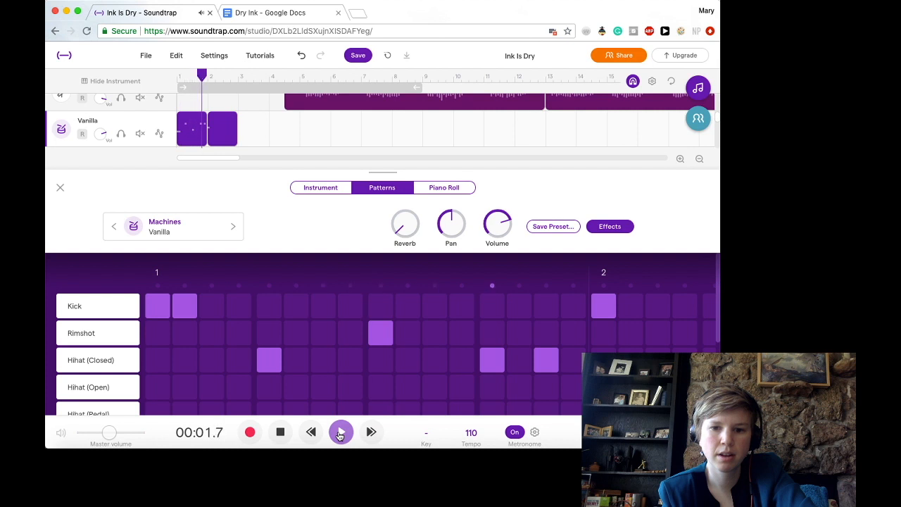
- Stop playback and remove the Hihat (Closed) hits at steps 5, 13 and 15 of bar 1
left_click(280, 432)
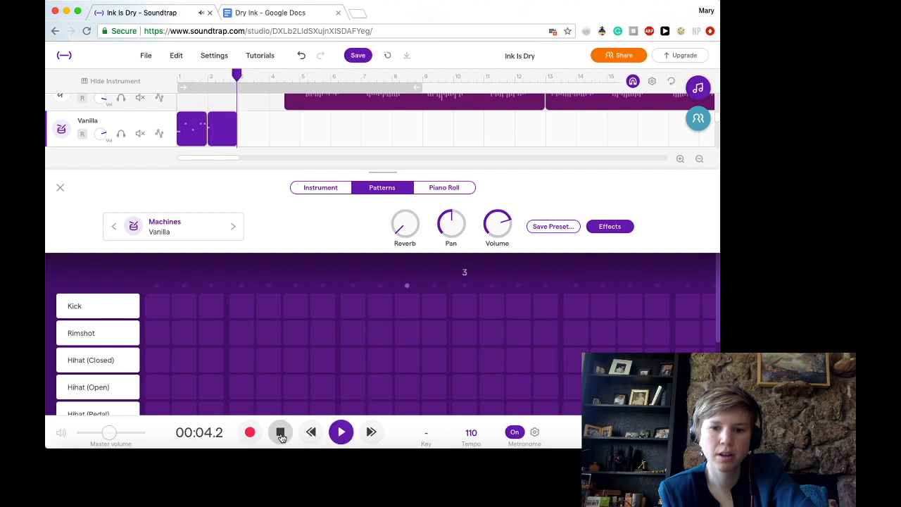
left_click(273, 365)
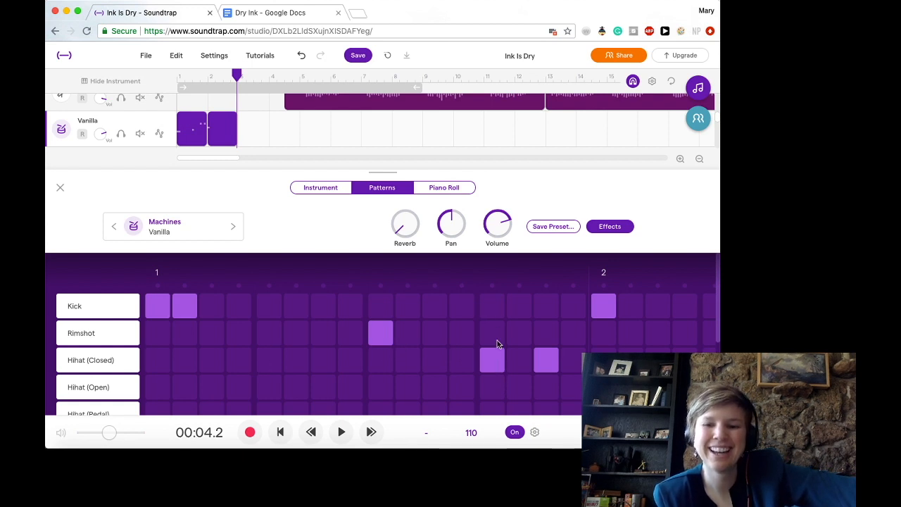
left_click(493, 366)
left_click(547, 364)
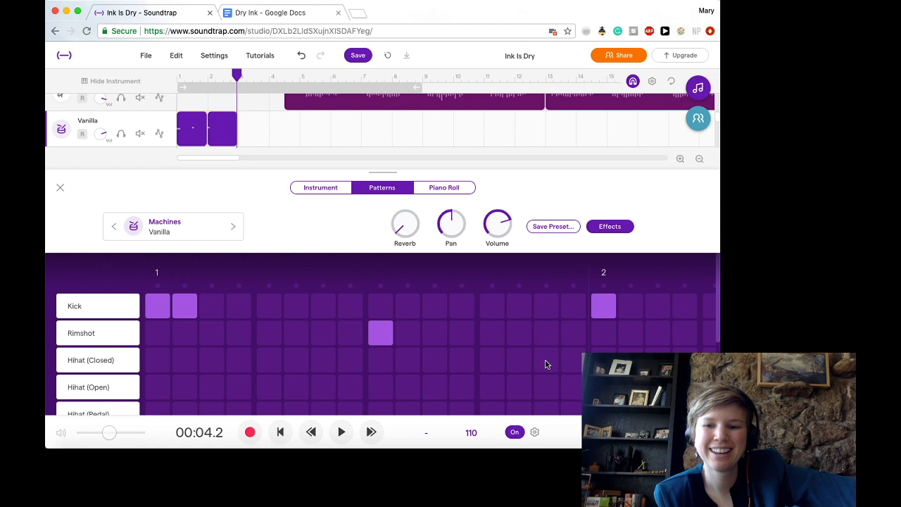
- Add Kick at steps 13 and 16 of bar 1, remove the Kick starting bar 2, and add Rimshot at step 5 of bar 2
left_click(495, 310)
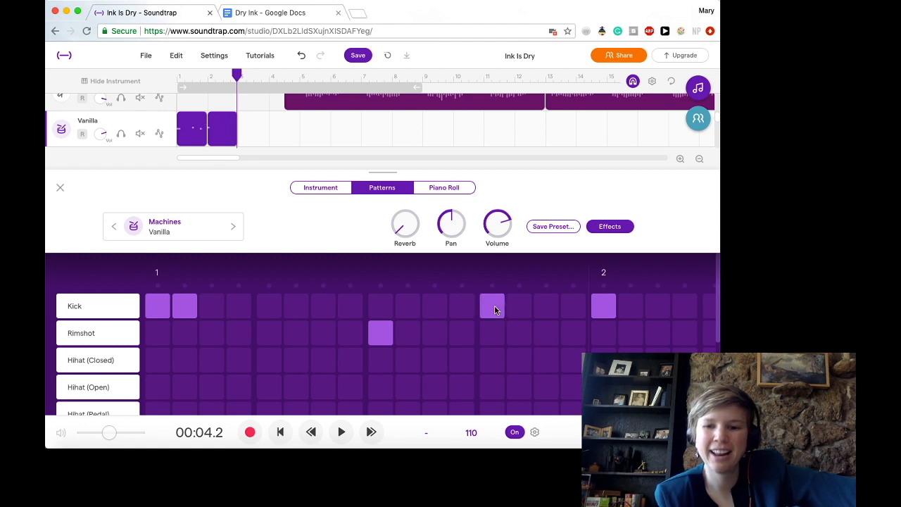
left_click(573, 312)
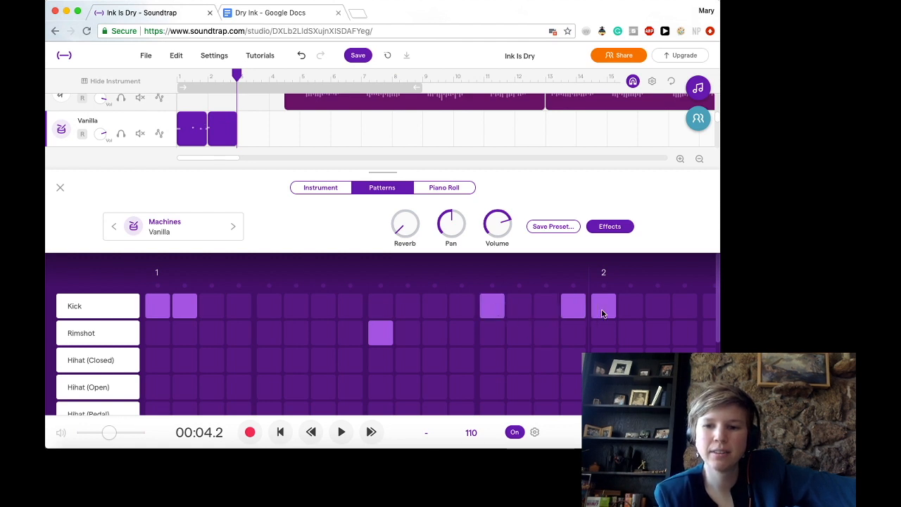
left_click(601, 309)
scroll(603, 344, "right", 2)
scroll(604, 354, "right", 2)
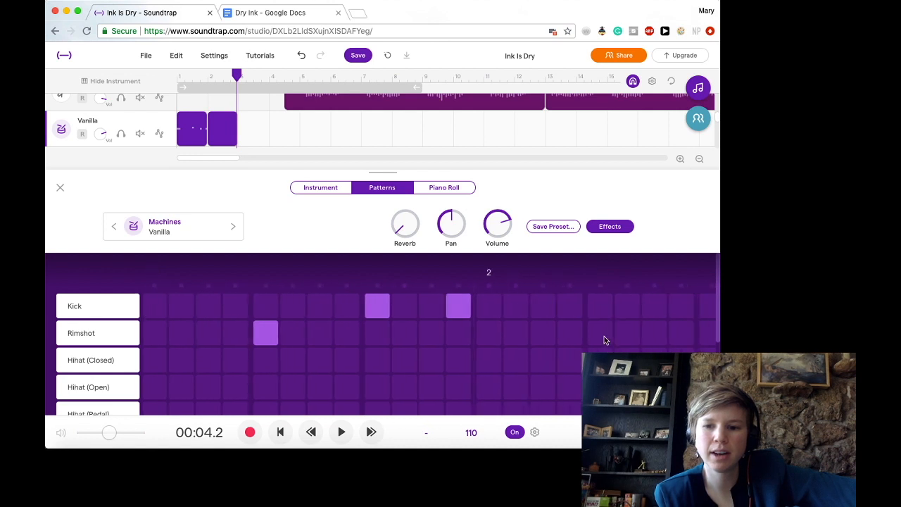
left_click(602, 333)
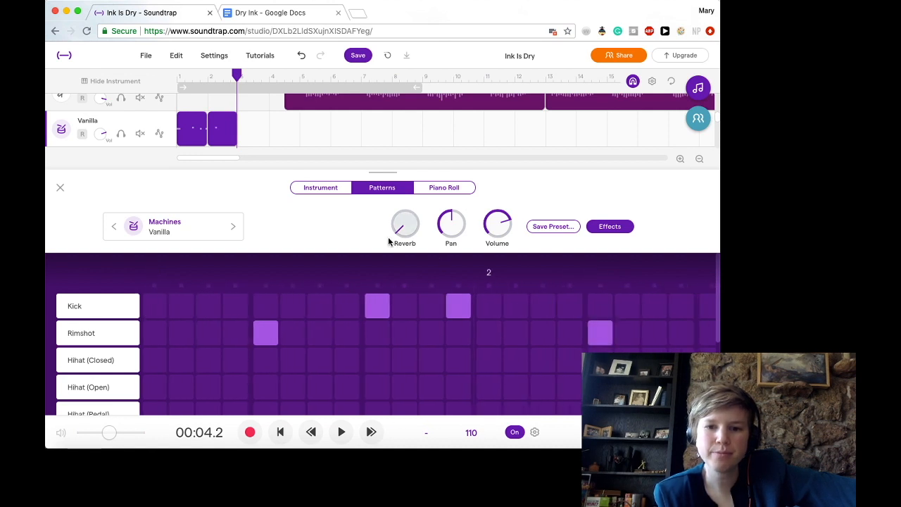
- Play the revised drum pattern from the project start and stop playback
left_click(280, 432)
left_click(340, 433)
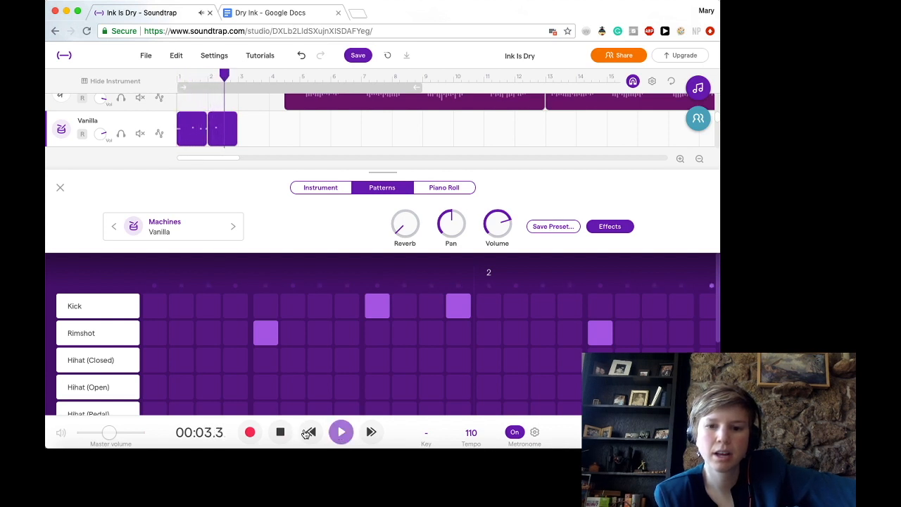
left_click(281, 433)
left_click(281, 432)
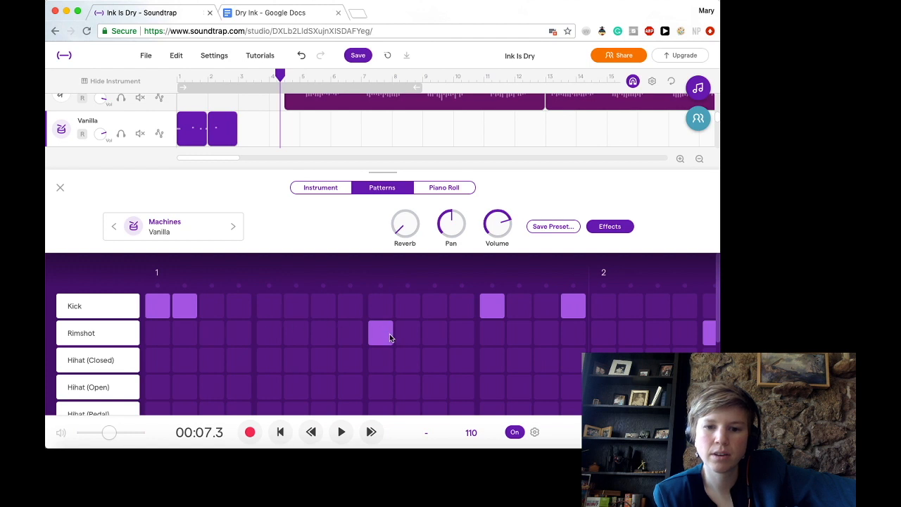
- Remove the Kick hits at steps 13 and 16 of bar 1 and enter Kick at steps 1 and 4 of bar 2
scroll(547, 312, "right", 3)
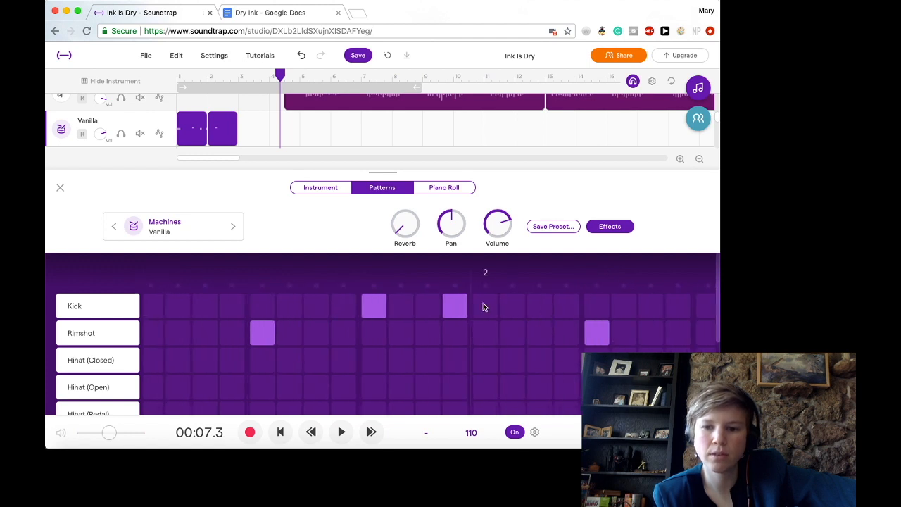
left_click(374, 305)
left_click(455, 305)
left_click(493, 307)
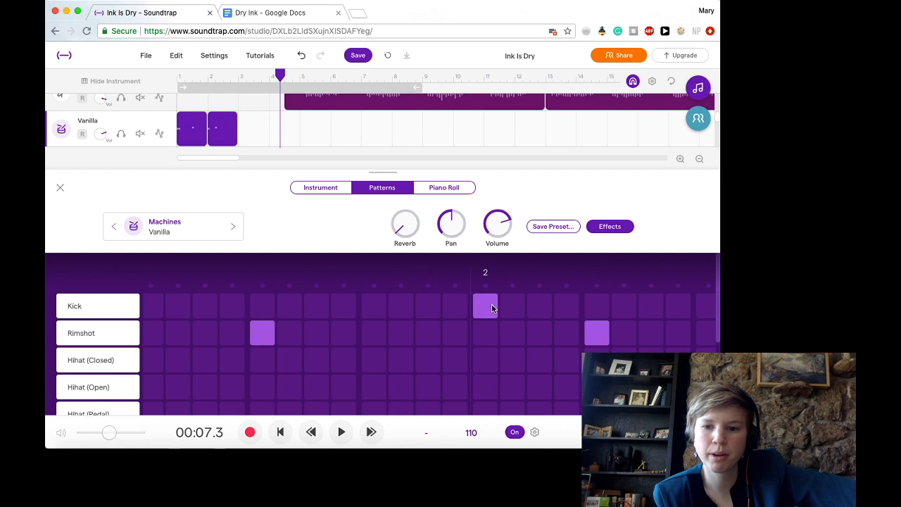
left_click(560, 306)
- Move the bar 2 Rimshot hit from step 5 to step 9
left_click(596, 337)
scroll(596, 337, "right", 3)
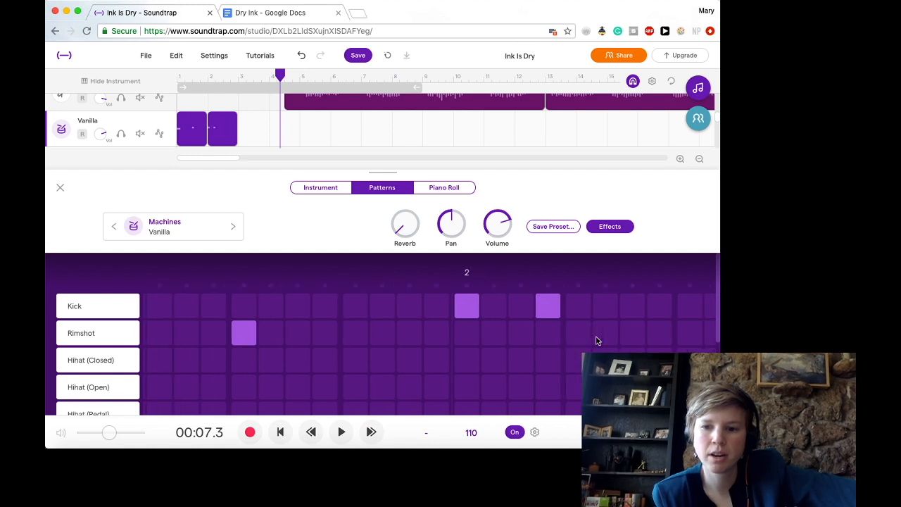
scroll(596, 341, "right", 1)
left_click(543, 343)
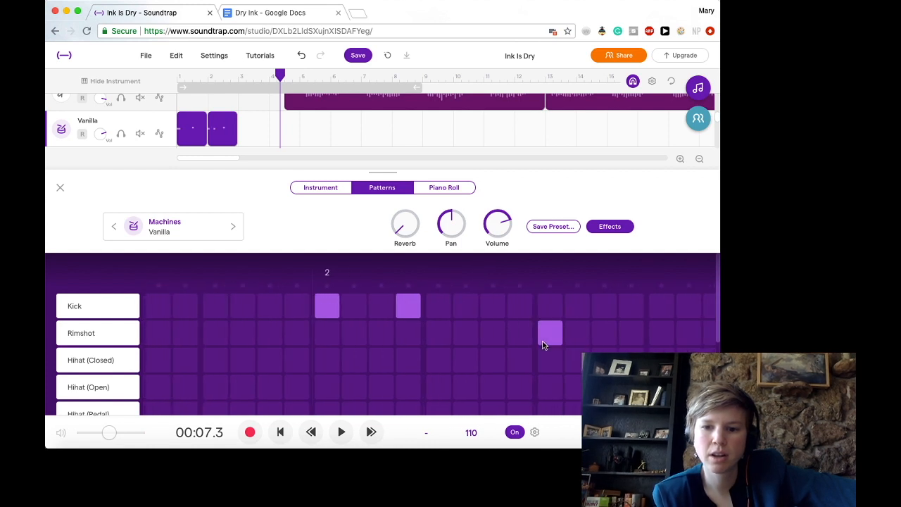
- Listen to the two-bar drum pattern from the project start, stopping after it ends
left_click(281, 431)
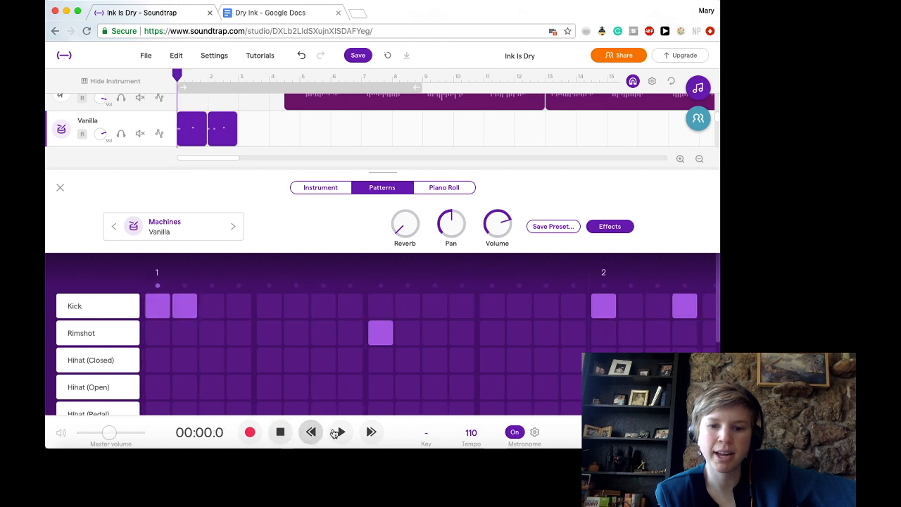
left_click(340, 433)
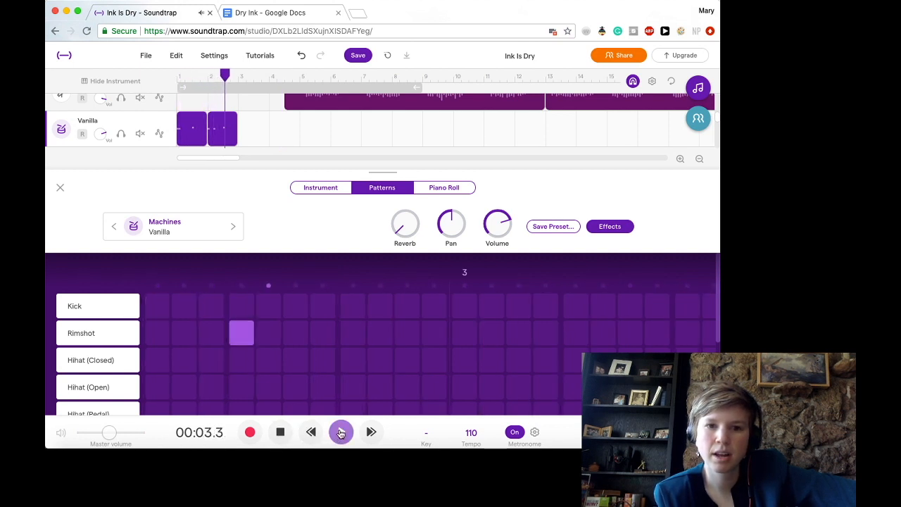
left_click(282, 438)
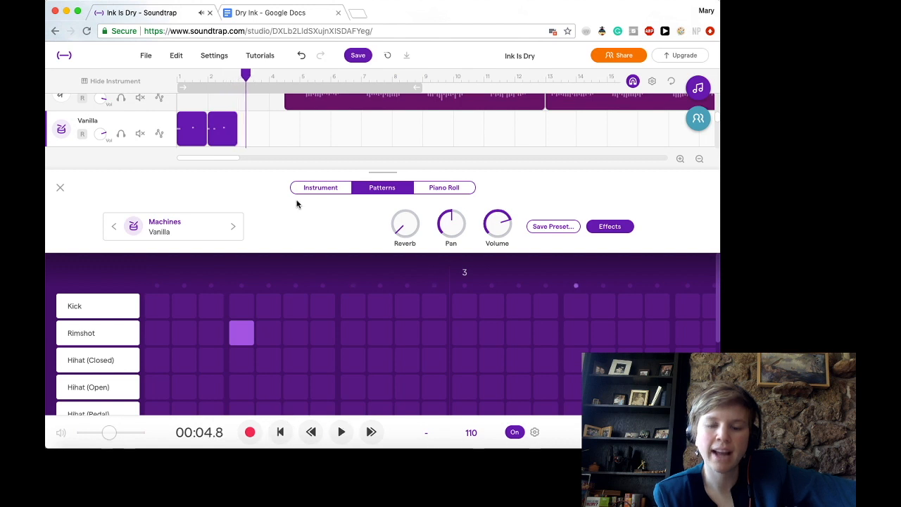
- Merge the two drum regions on the Vanilla track into one and loop the merged region up to bar 13
left_click(199, 118)
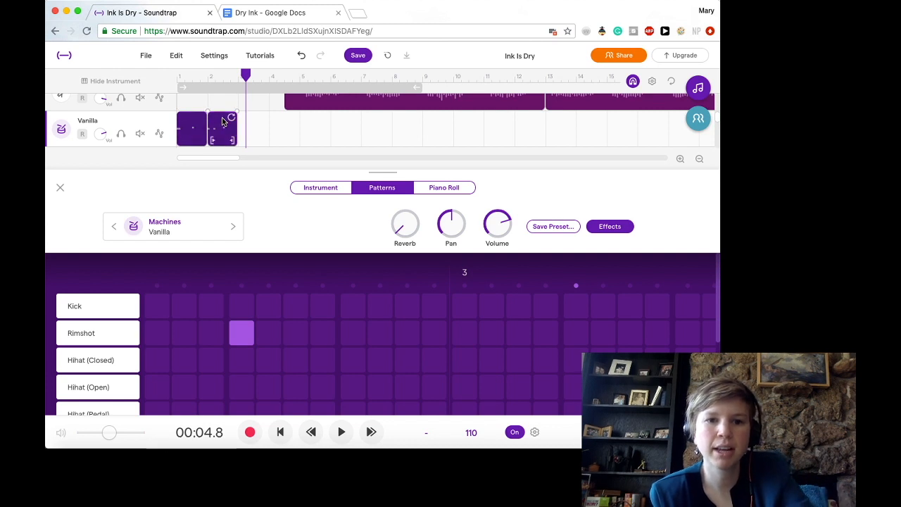
right_click(223, 122)
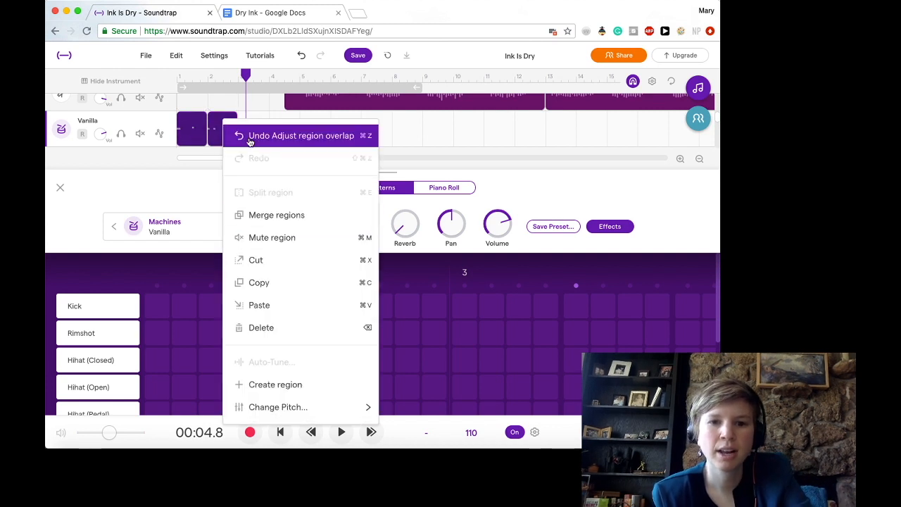
left_click(267, 218)
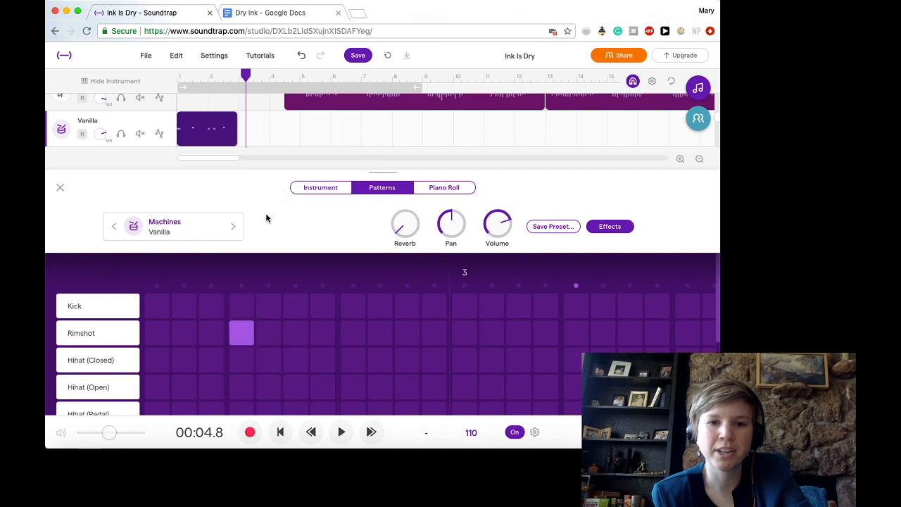
left_click(251, 126)
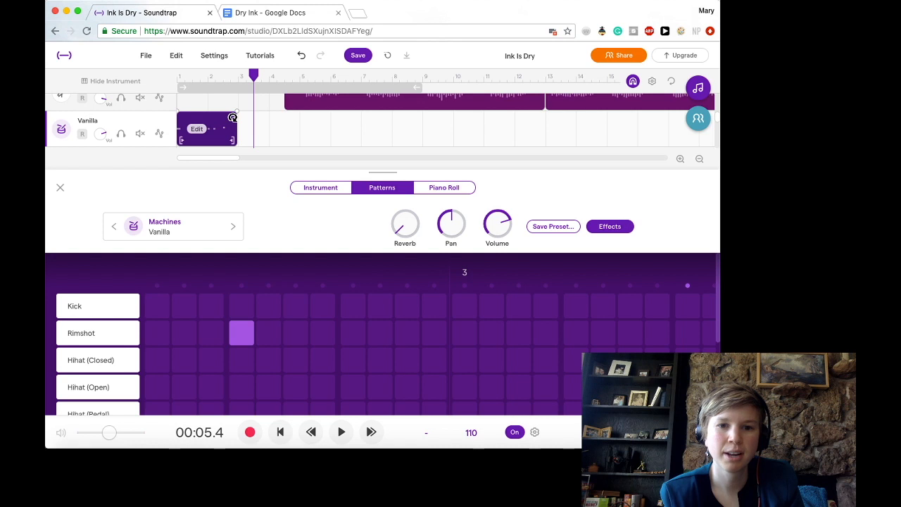
left_click_drag(231, 118, 532, 134)
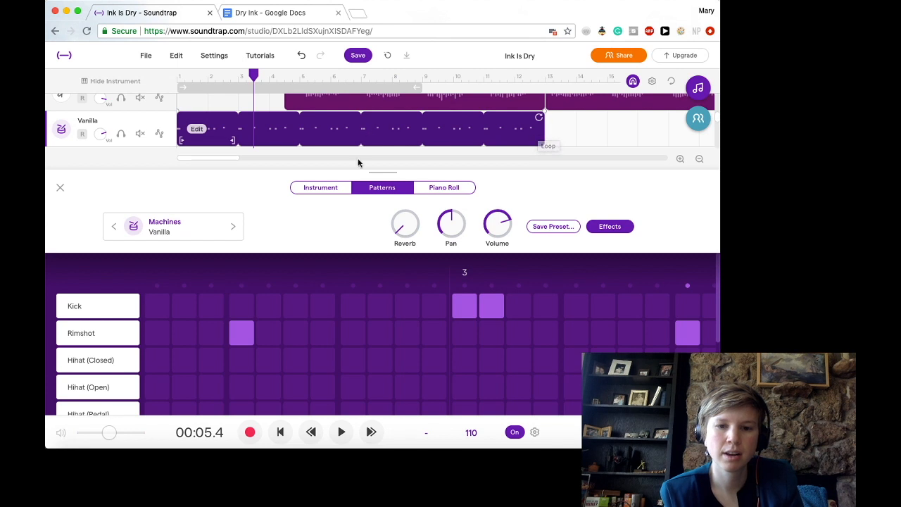
- Play the looped drums together with the song from the project start, stopping in bar 6
left_click(280, 432)
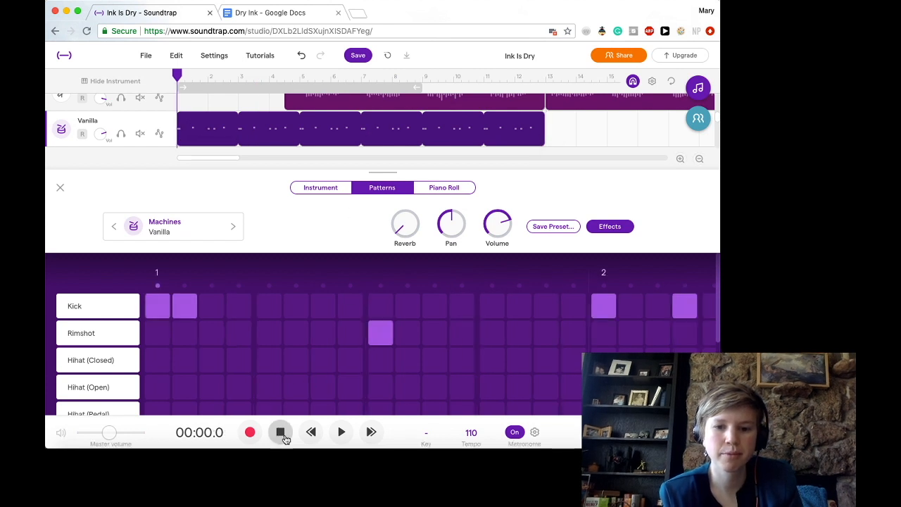
left_click(342, 431)
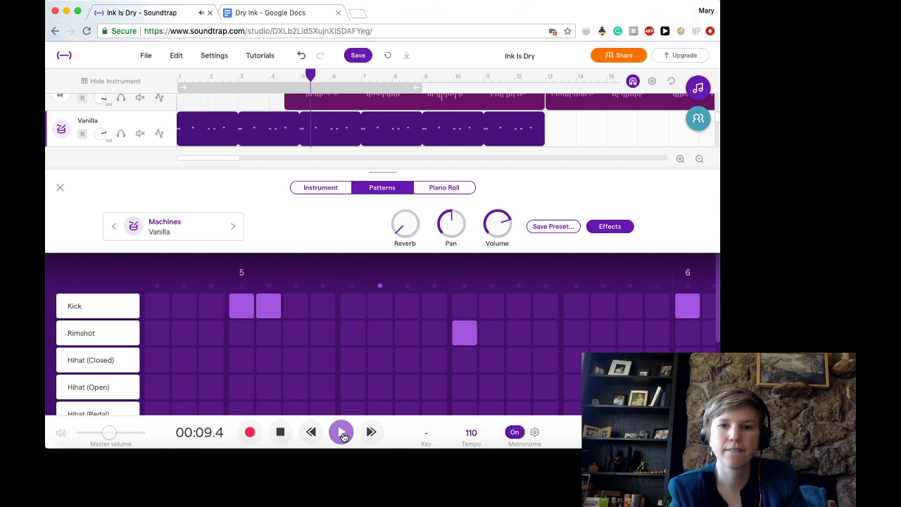
left_click(281, 434)
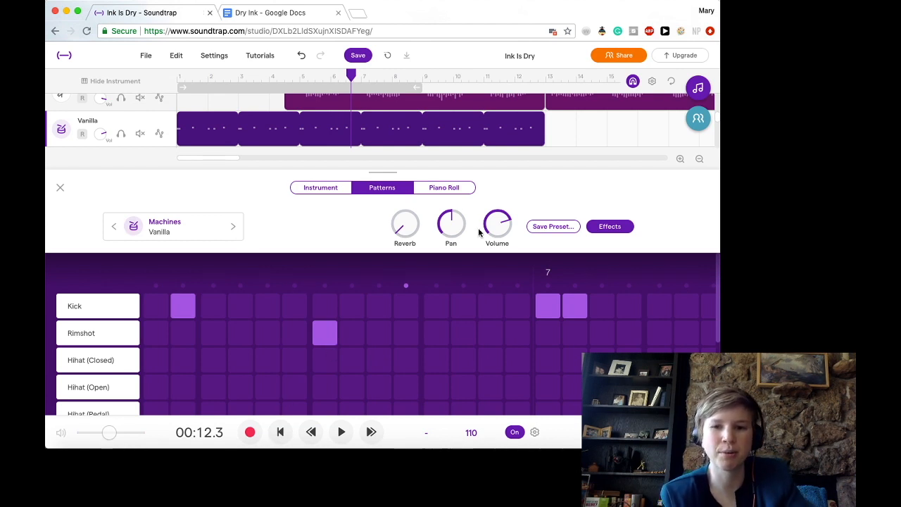
- Extend the drum region's loop past bar 20 and return to the project start
left_click_drag(543, 117, 655, 121)
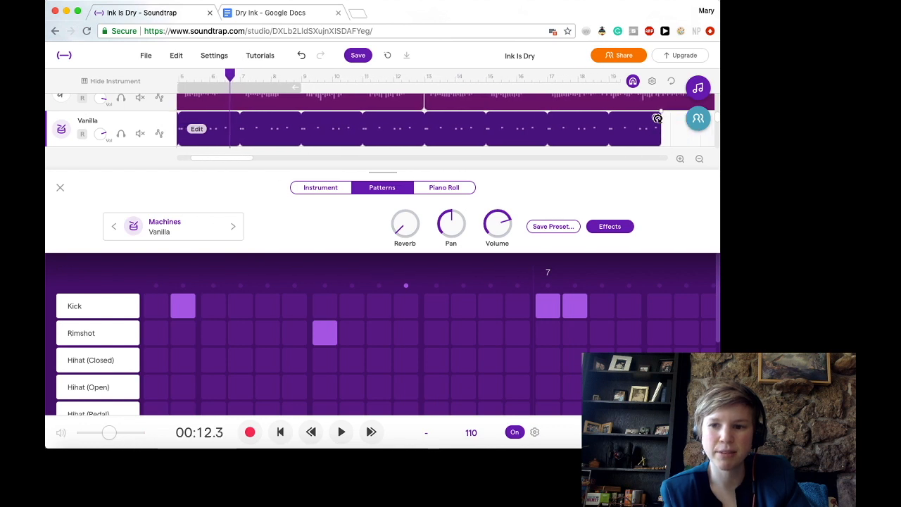
scroll(408, 145, "left", 4)
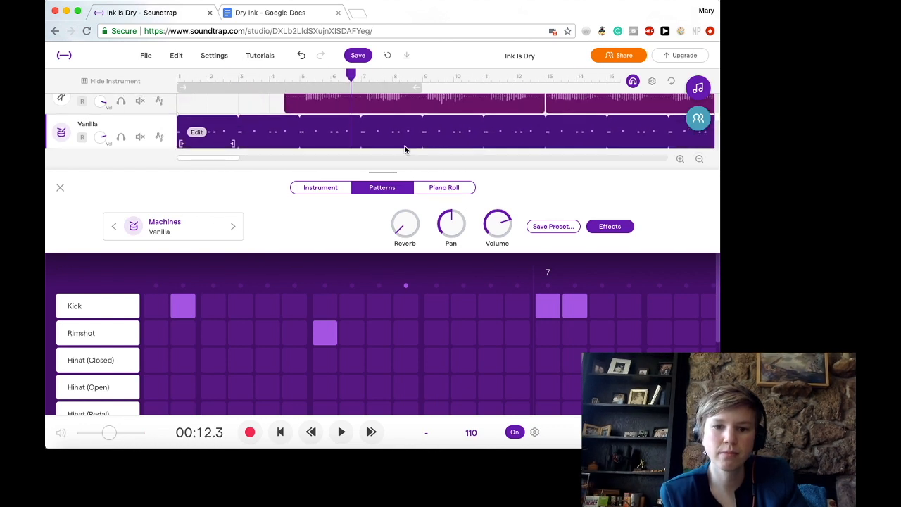
left_click(281, 432)
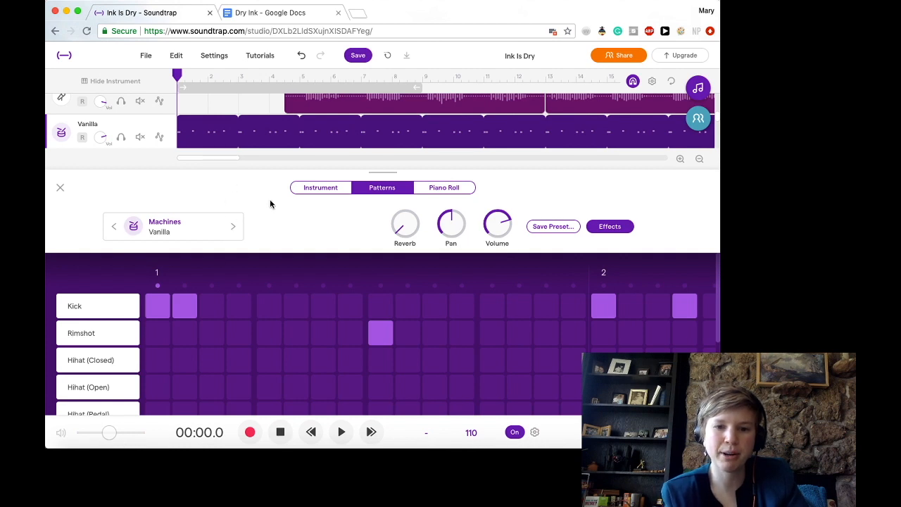
- Audition the beat with the XX machine and the Clean Black kit, and return to the project start
left_click(232, 231)
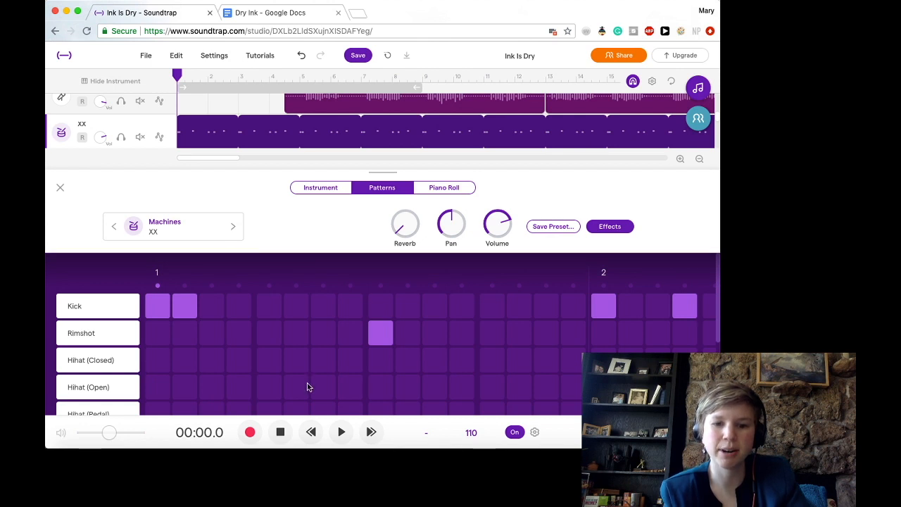
left_click(341, 431)
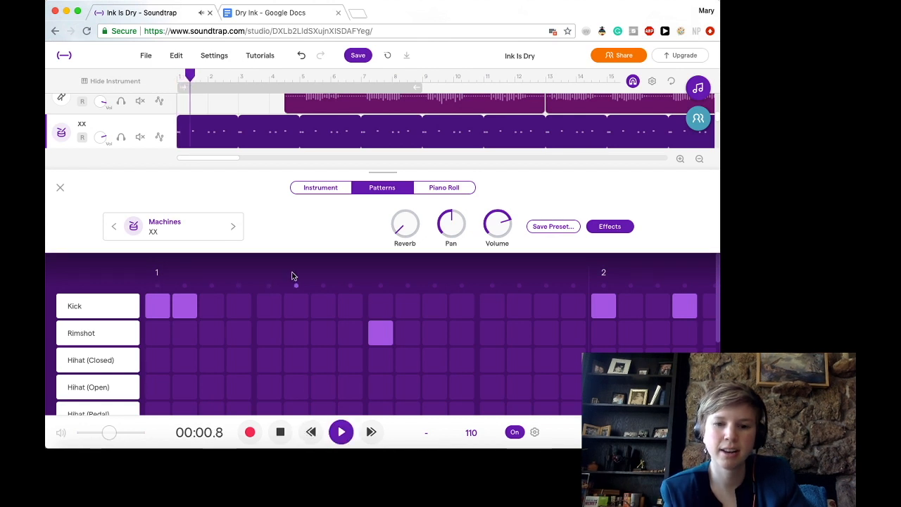
left_click(233, 228)
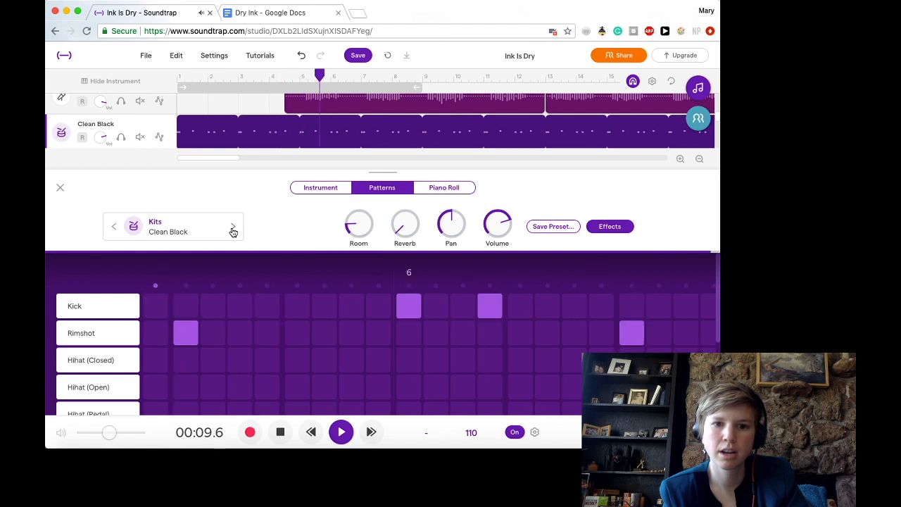
left_click(281, 433)
left_click(281, 433)
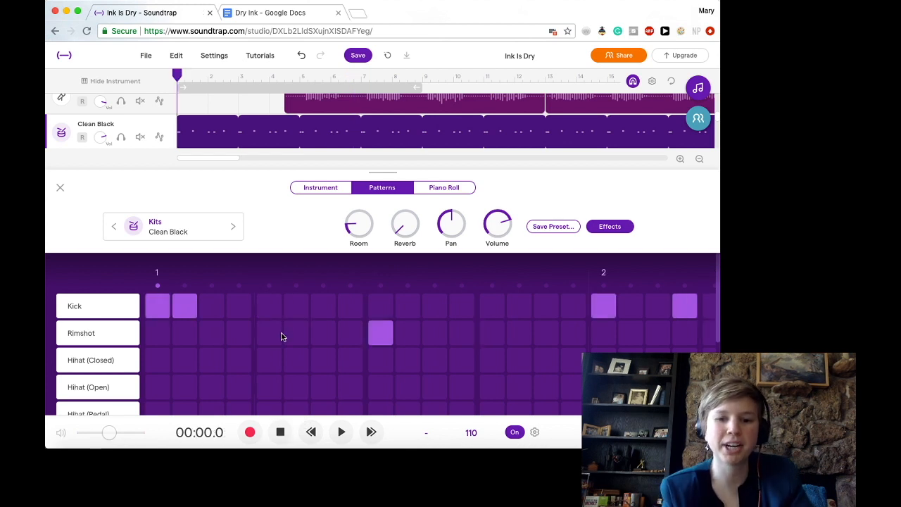
- Change the drum track's sound from the Clean Black kit back through the Machines presets to Flag
left_click(112, 227)
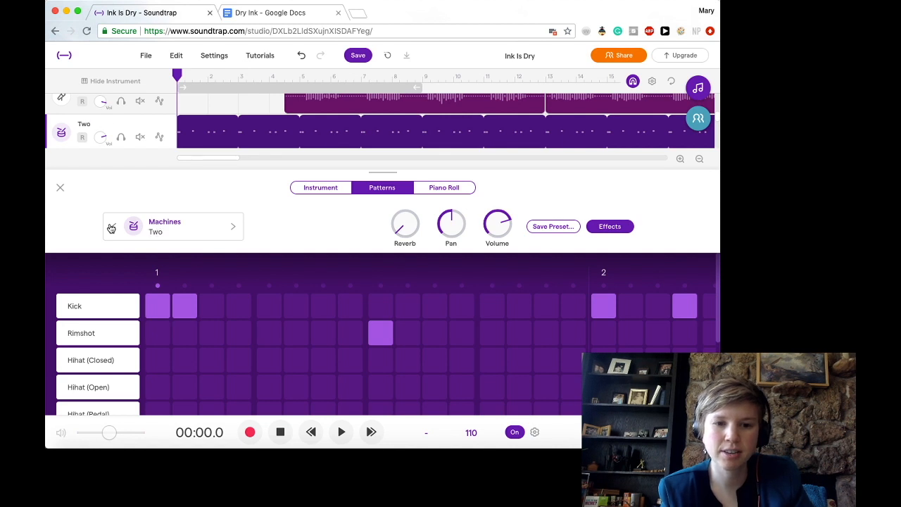
left_click(111, 227)
left_click(111, 228)
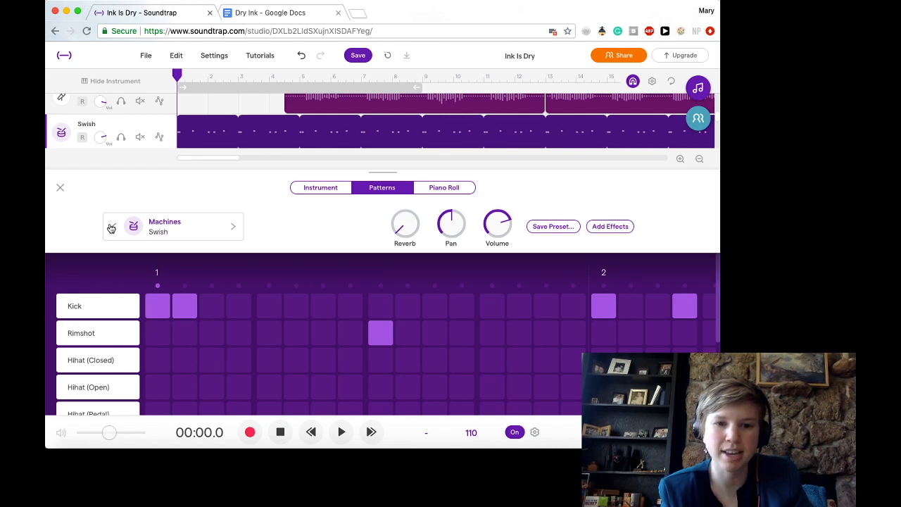
left_click(111, 227)
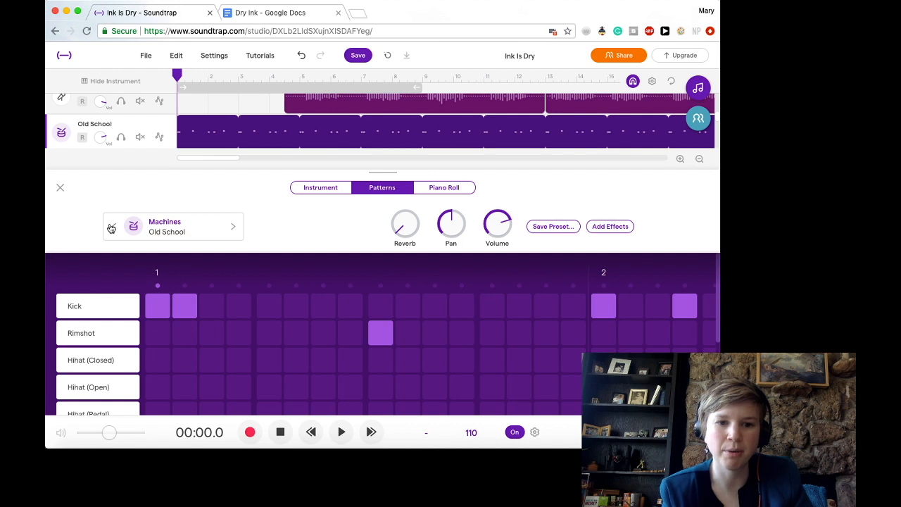
left_click(112, 228)
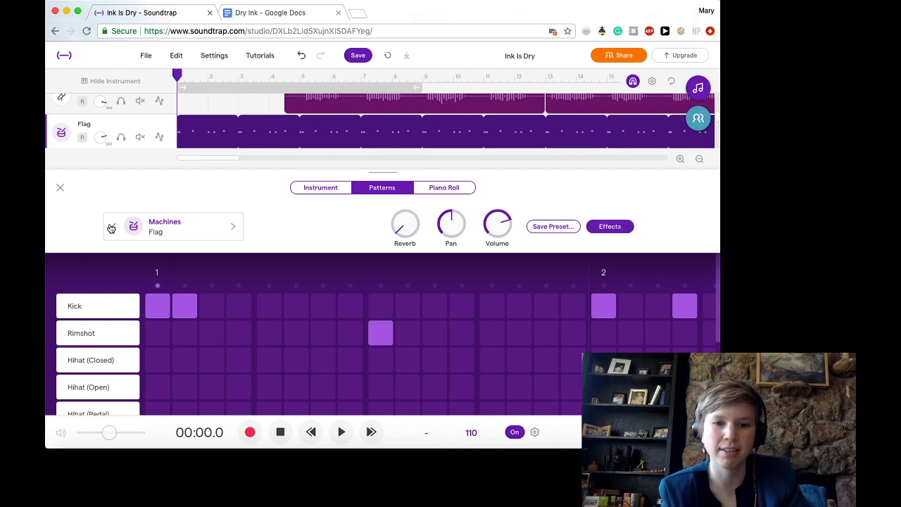
- Change the drum sound back through the Machines presets to Boom Snap and play the song from the project start
left_click(112, 228)
left_click(112, 227)
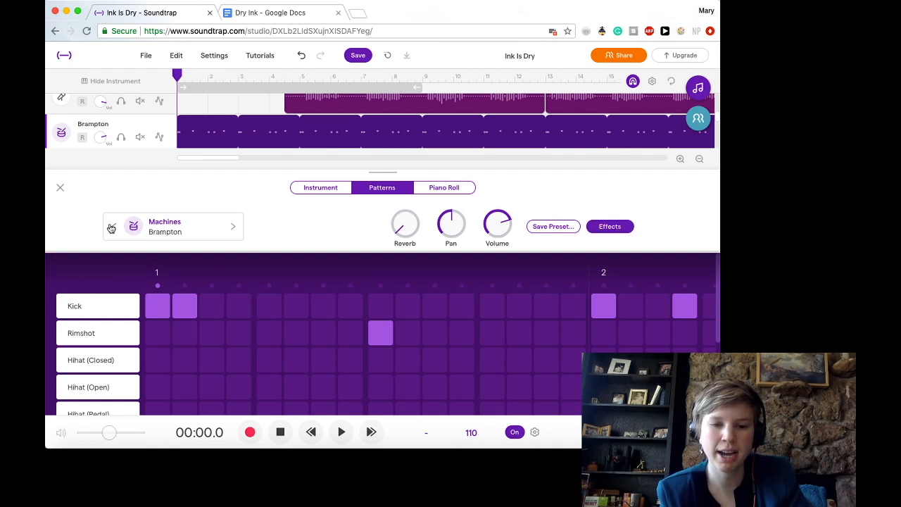
left_click(111, 228)
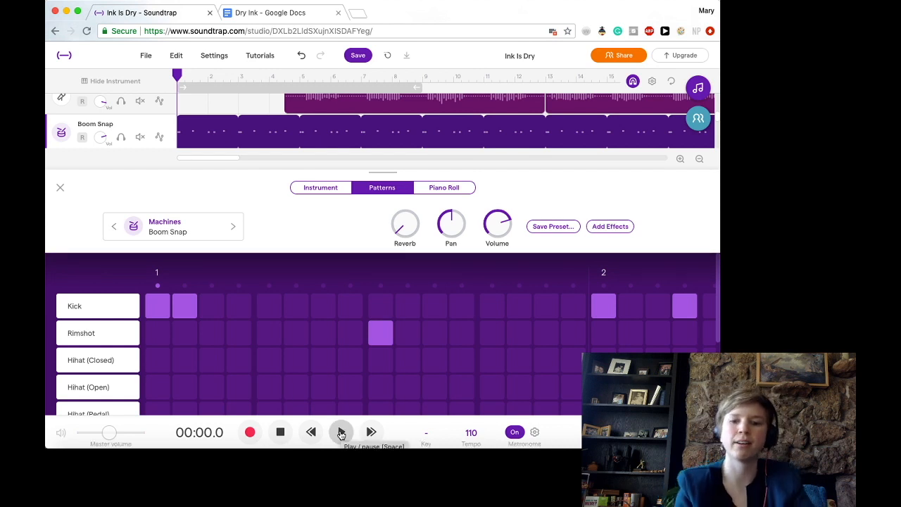
left_click(341, 433)
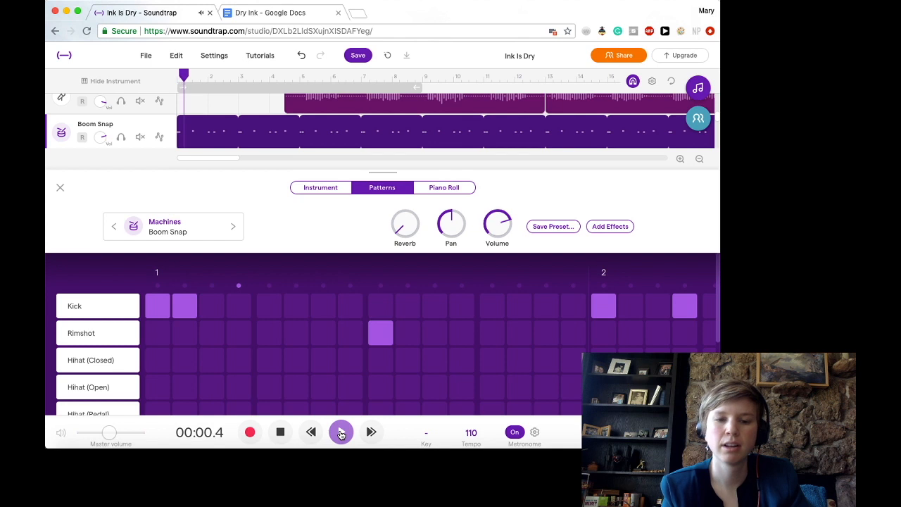
- Audition Brampton, Dubstepper and Flag during playback, settle the drum sound on Gritty, and return to the project start
left_click(233, 229)
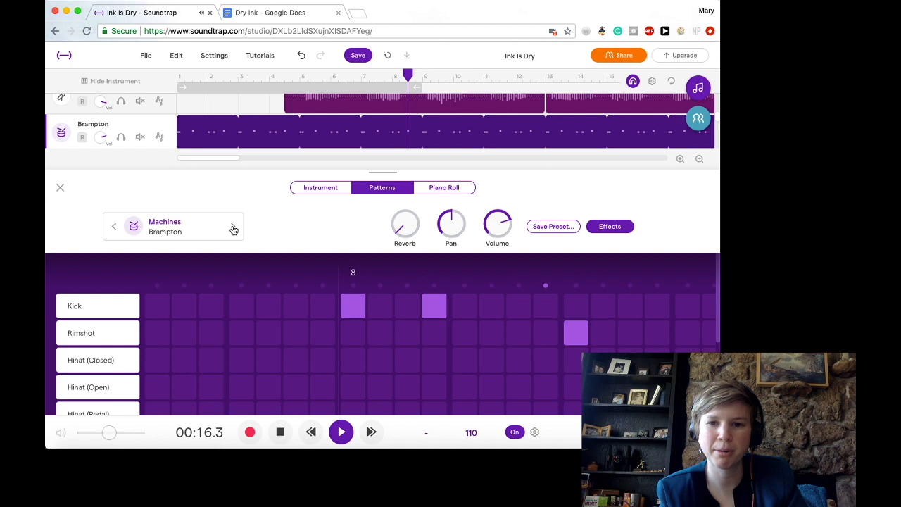
left_click(233, 229)
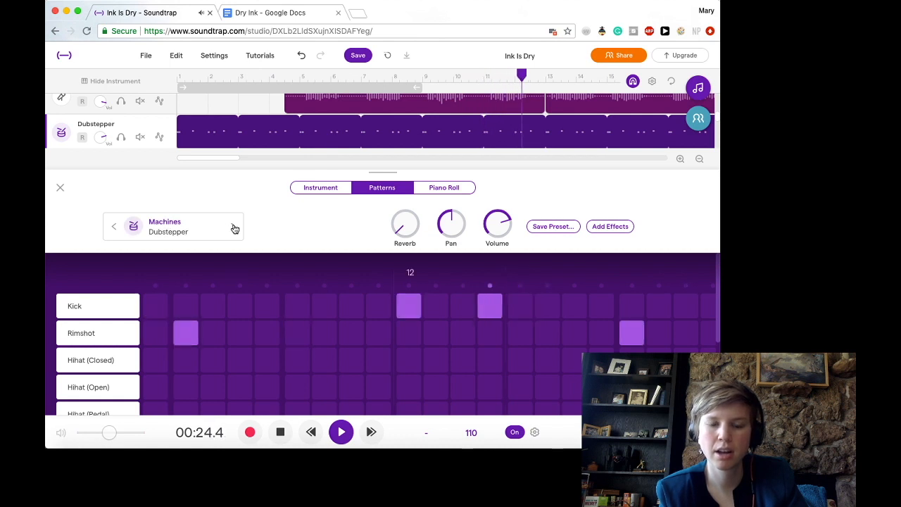
left_click(234, 228)
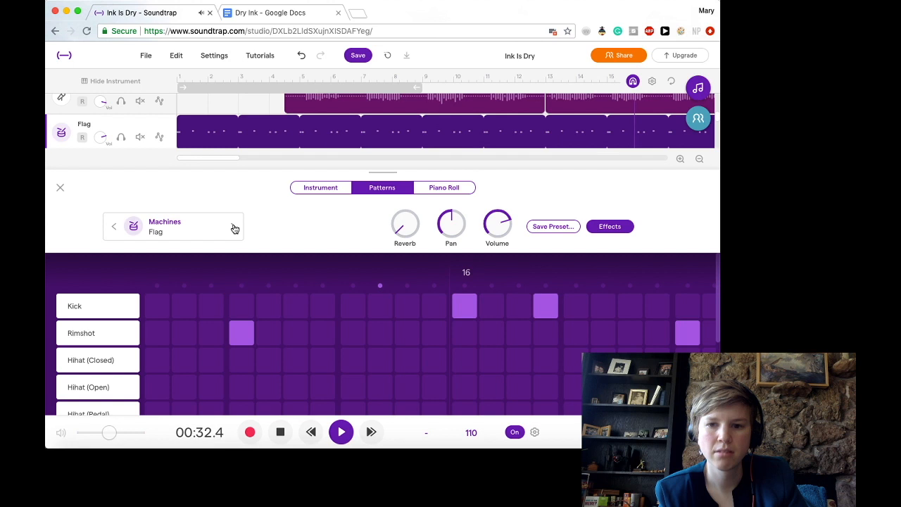
left_click(234, 229)
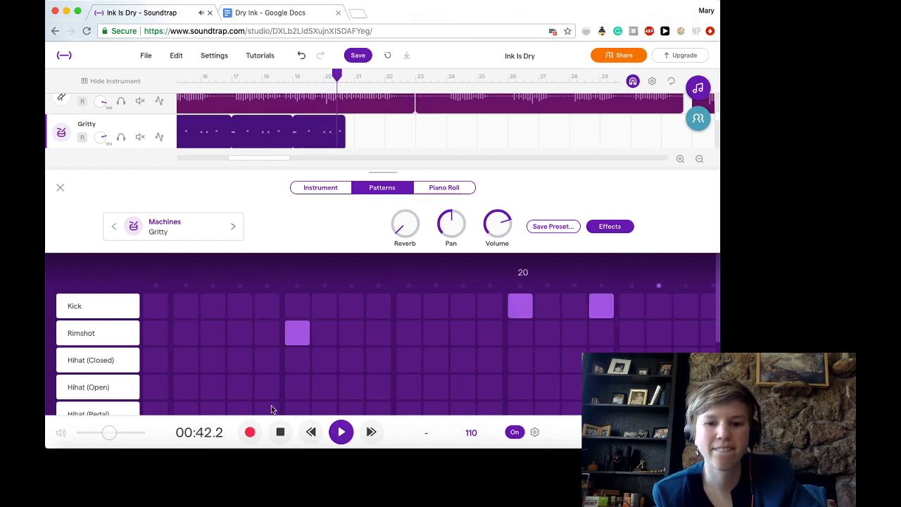
left_click(281, 432)
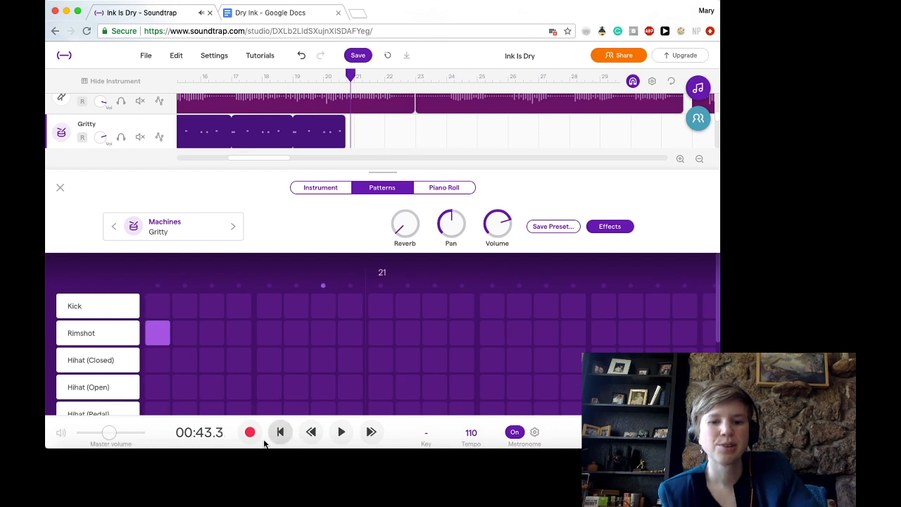
left_click(282, 432)
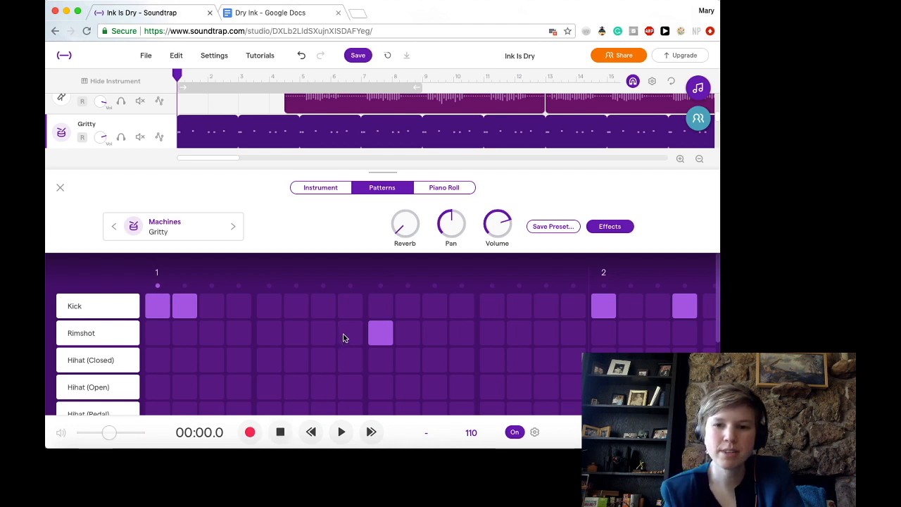
- Play the song to bar 5 with the Gritty drums and add an open hi-hat hit on the first step of bar 5
left_click(343, 433)
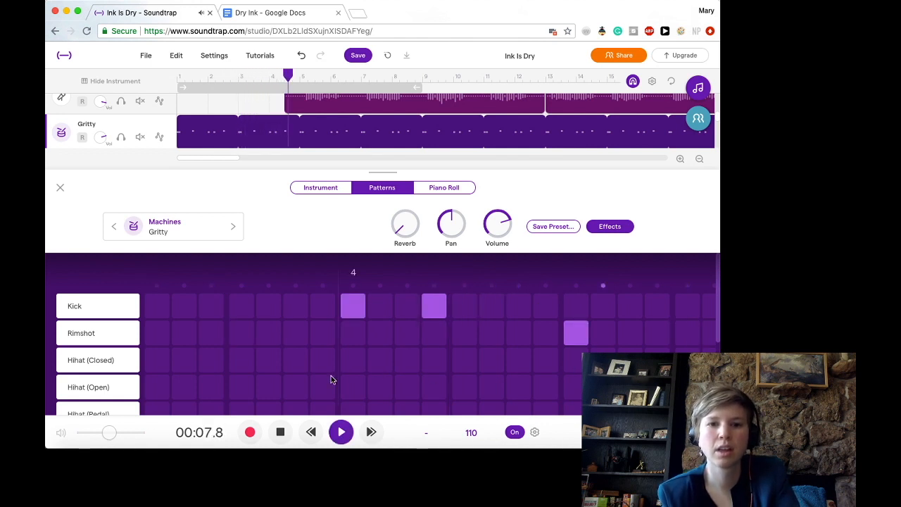
left_click(341, 434)
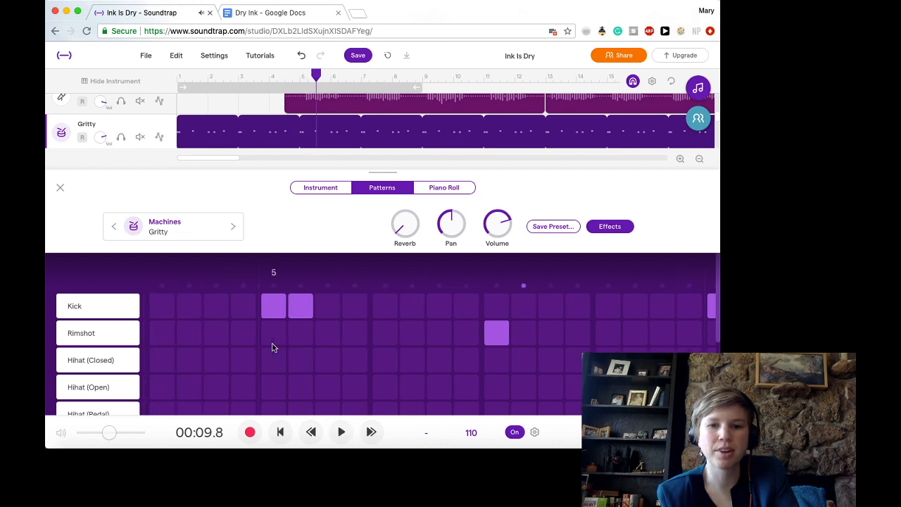
scroll(275, 348, "left", 1)
scroll(309, 364, "down", 2)
scroll(308, 364, "up", 2)
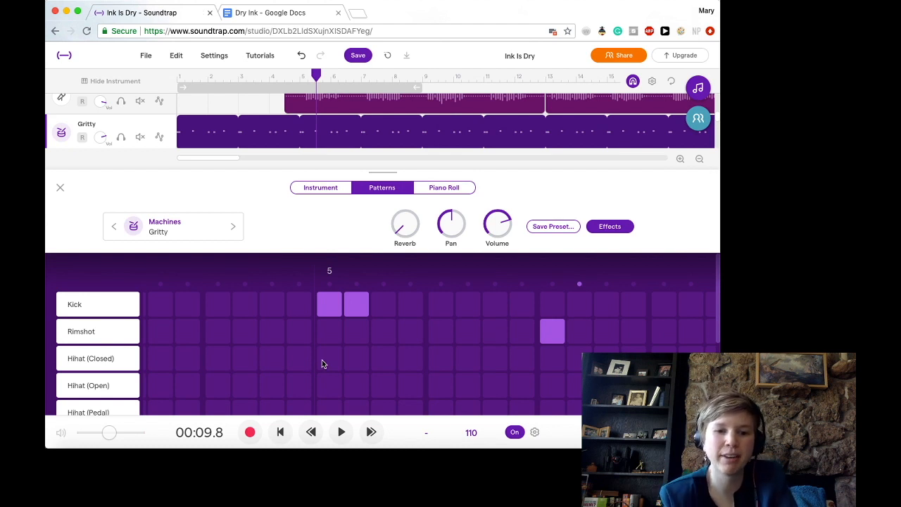
left_click(325, 386)
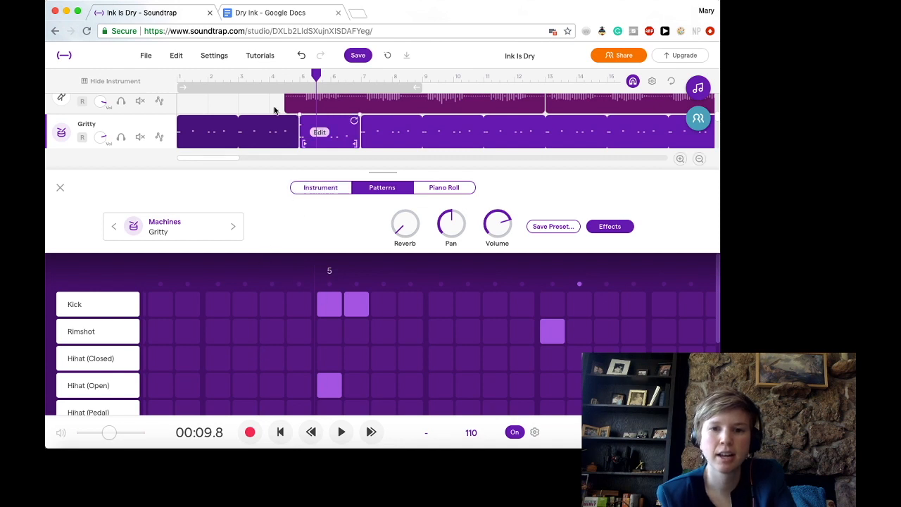
- Play the song from bar 4 to check the added open hi-hat, stopping in bar 13
left_click(279, 79)
left_click(341, 431)
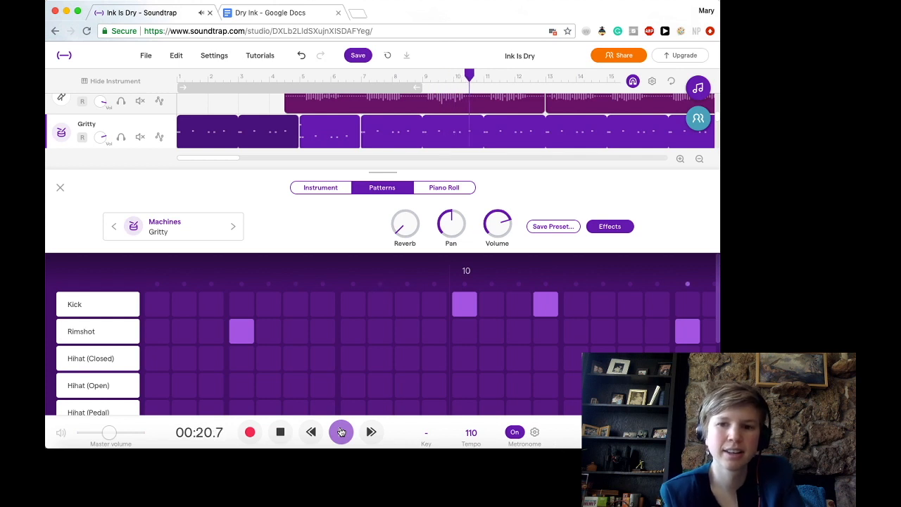
left_click(340, 432)
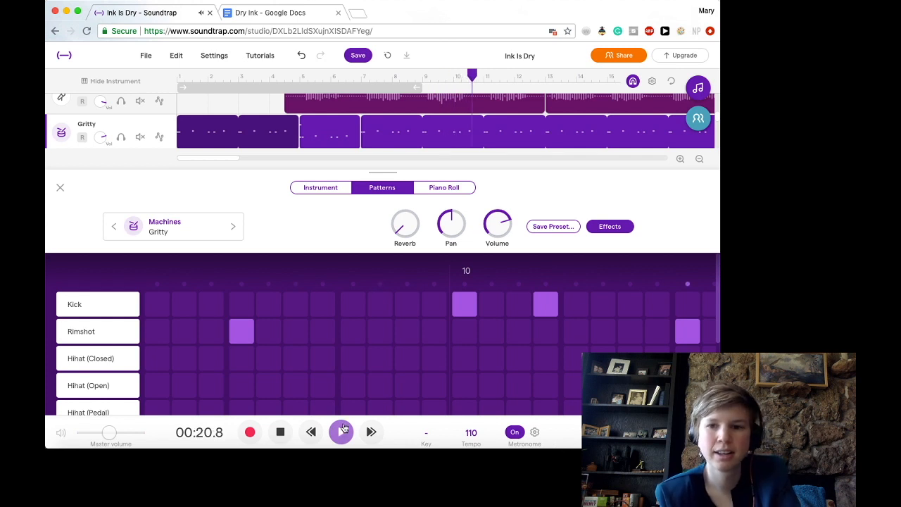
left_click(280, 432)
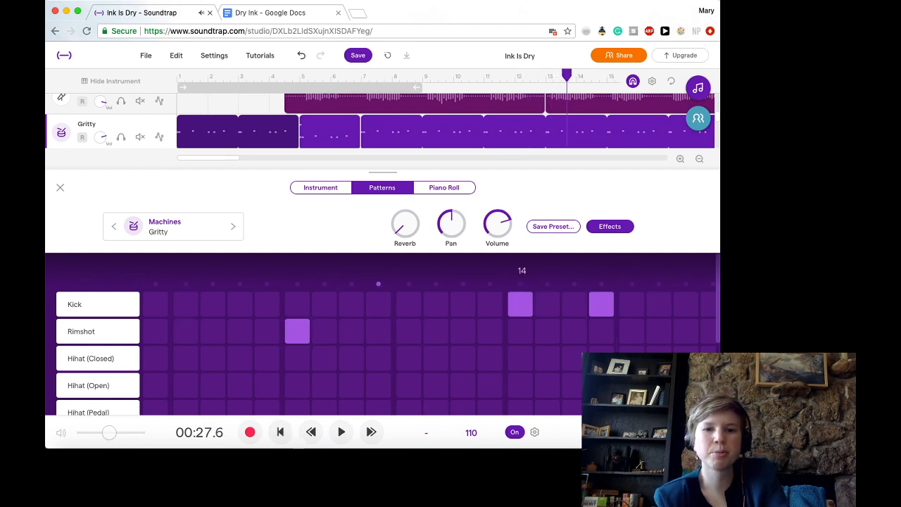
- Switch to the Dry Ink lyrics in Google Docs, review the song's sections, and return to the Soundtrap project
left_click(281, 15)
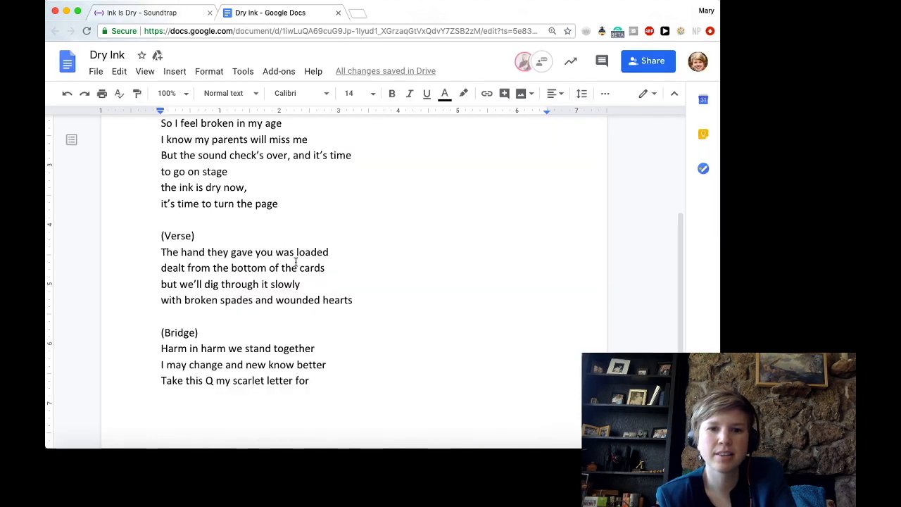
scroll(295, 263, "up", 3)
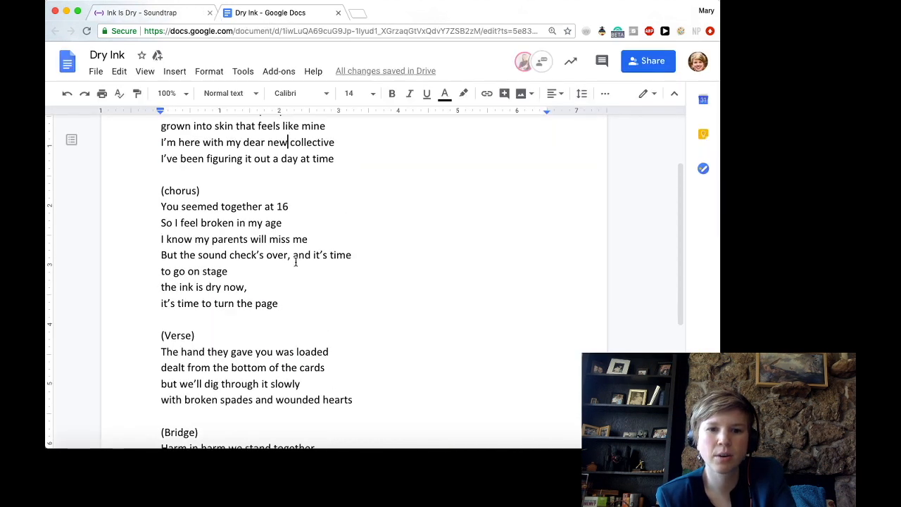
left_click(172, 14)
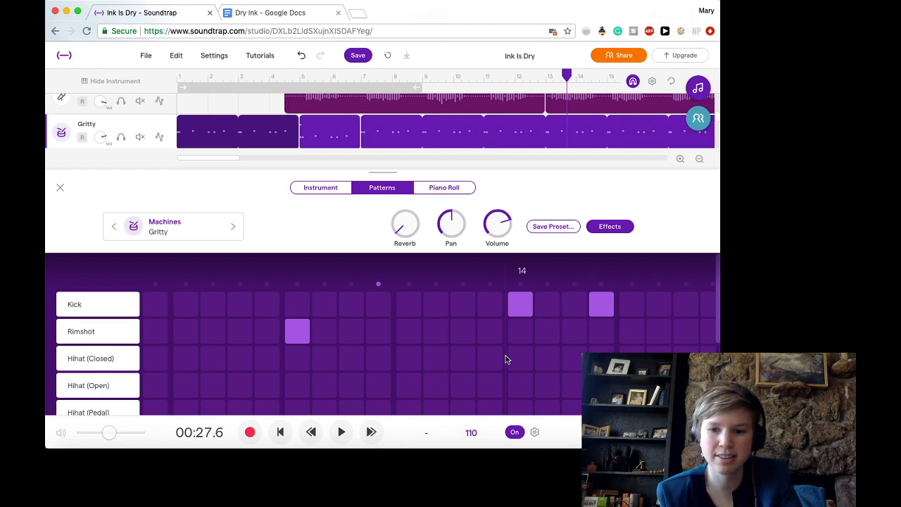
- Move the playhead to bar 13 and add closed hi-hat hits on steps 4, 6, 11 and 15 of that bar
left_click(545, 76)
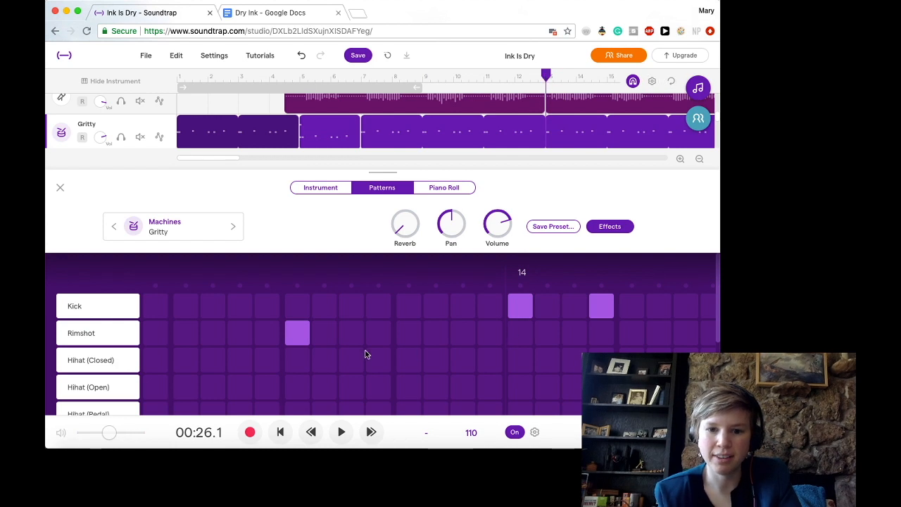
scroll(366, 355, "left", 3)
scroll(366, 354, "down", 1)
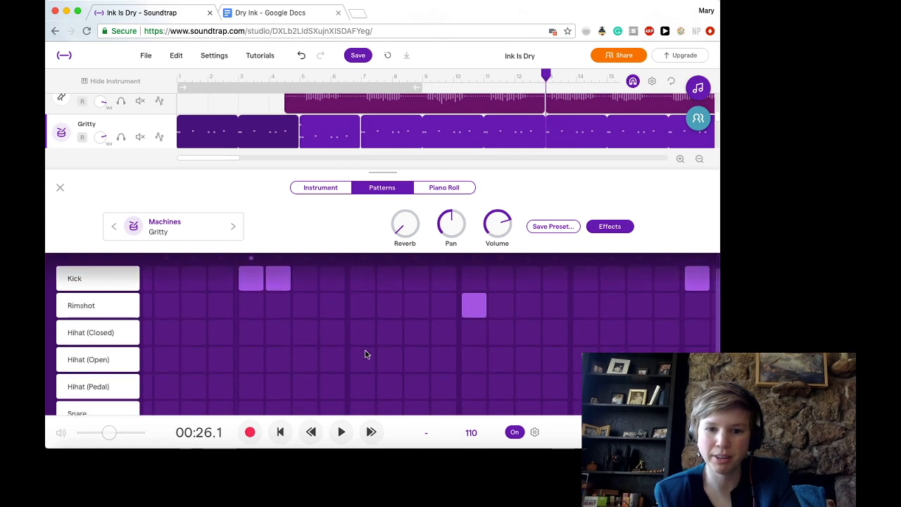
left_click(307, 336)
left_click(308, 337)
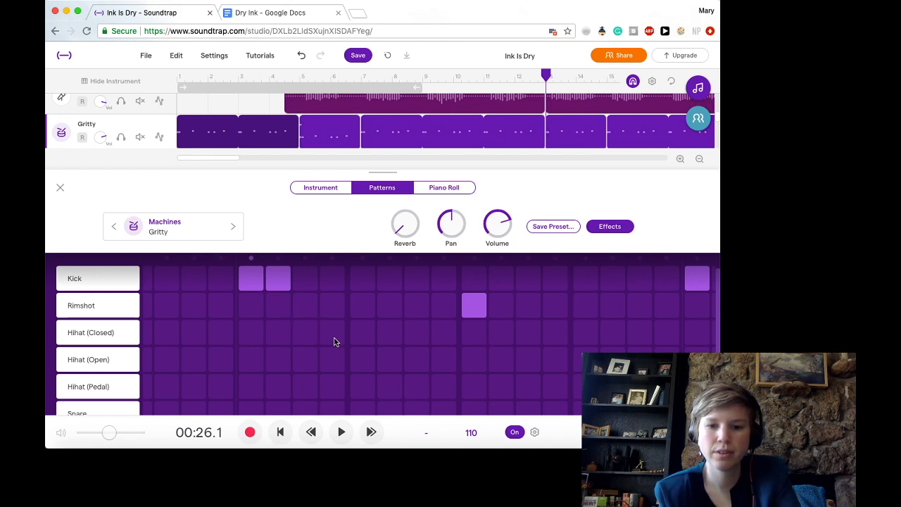
left_click(335, 341)
left_click(382, 337)
left_click(521, 342)
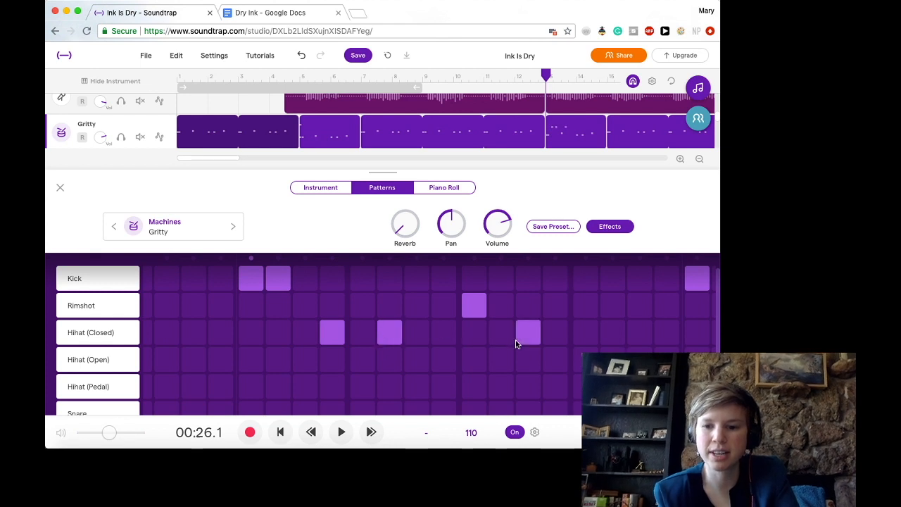
left_click(649, 342)
- Add closed hi-hat hits on steps 3 and 7 of bar 14
scroll(649, 341, "right", 3)
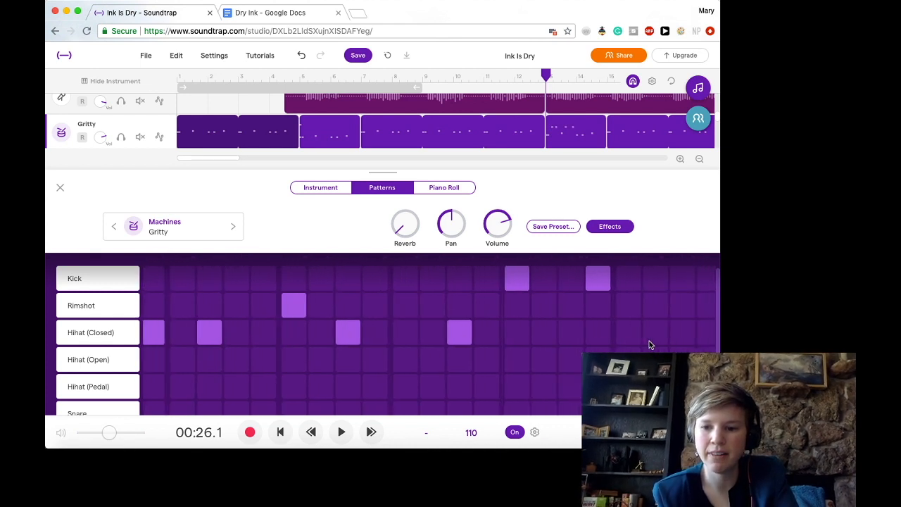
left_click(530, 341)
left_click(636, 334)
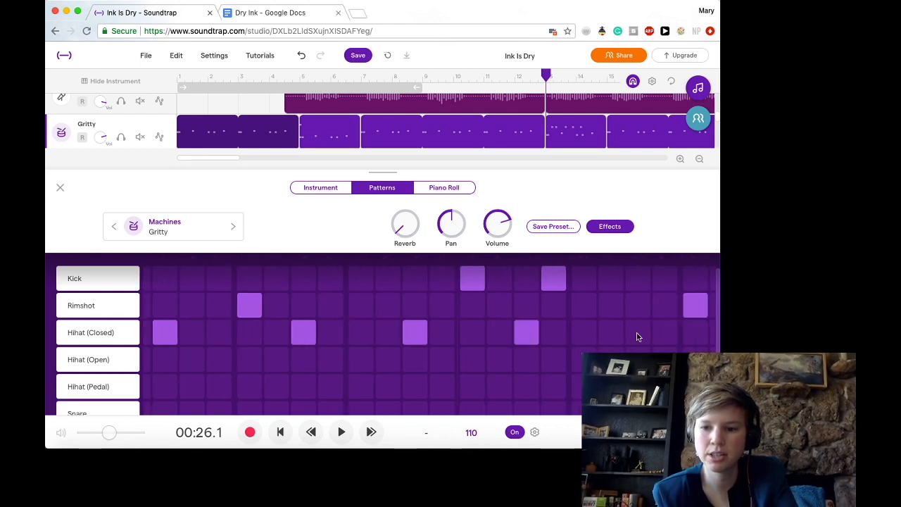
- Play the song from bar 13 to hear the closed hi-hat variation, stopping in bar 15
scroll(367, 347, "left", 3)
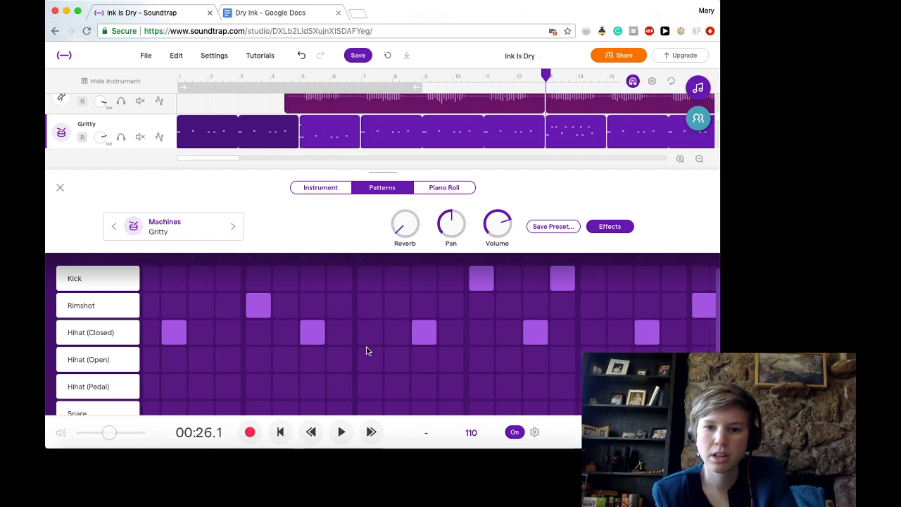
scroll(366, 346, "left", 1)
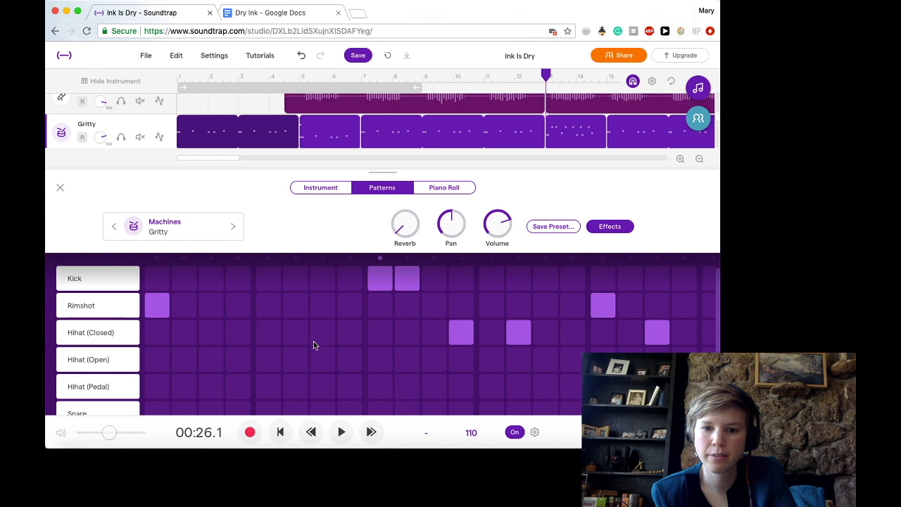
left_click(341, 432)
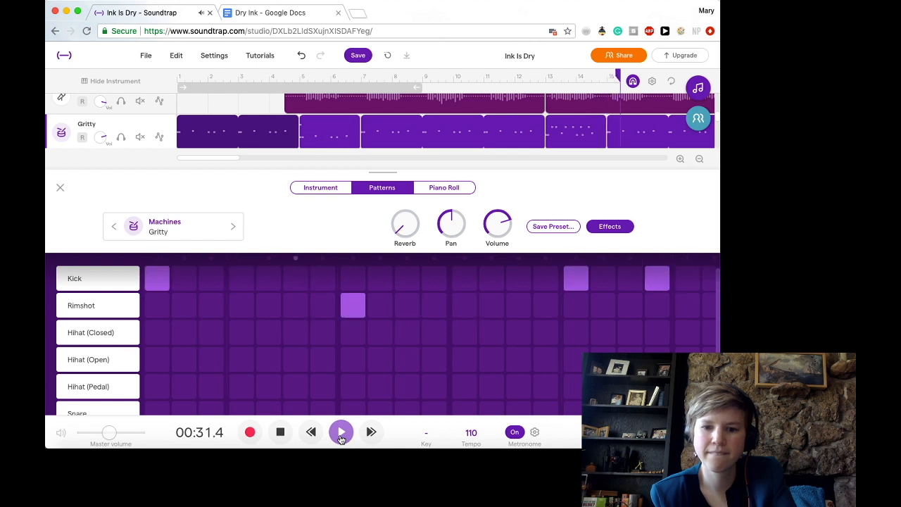
left_click(282, 431)
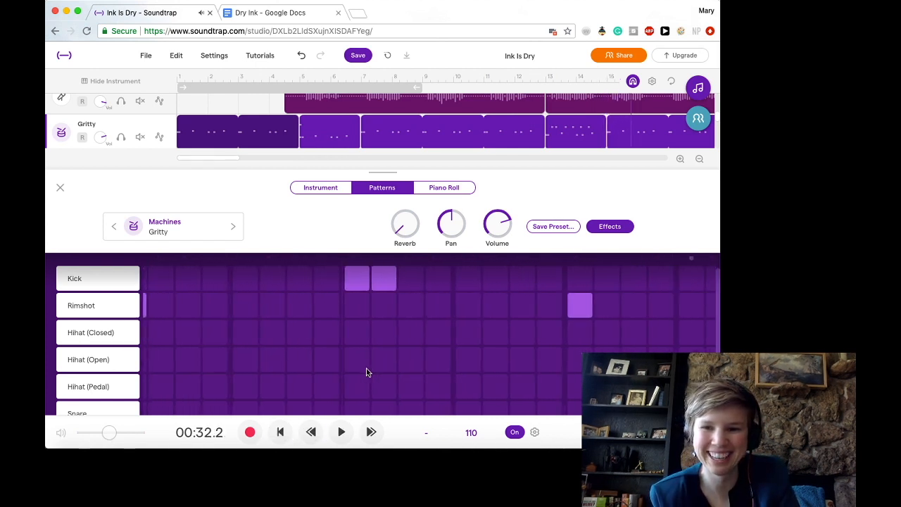
- Add two more closed hi-hat hits to bar 14, on steps 13 and 11
scroll(420, 321, "up", 1)
scroll(421, 321, "down", 1)
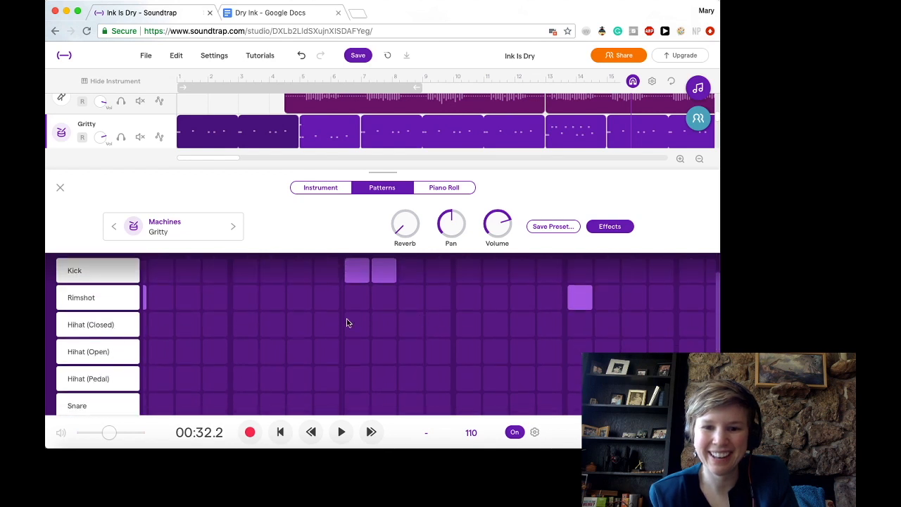
scroll(348, 323, "left", 1)
scroll(347, 322, "left", 4)
scroll(347, 323, "right", 2)
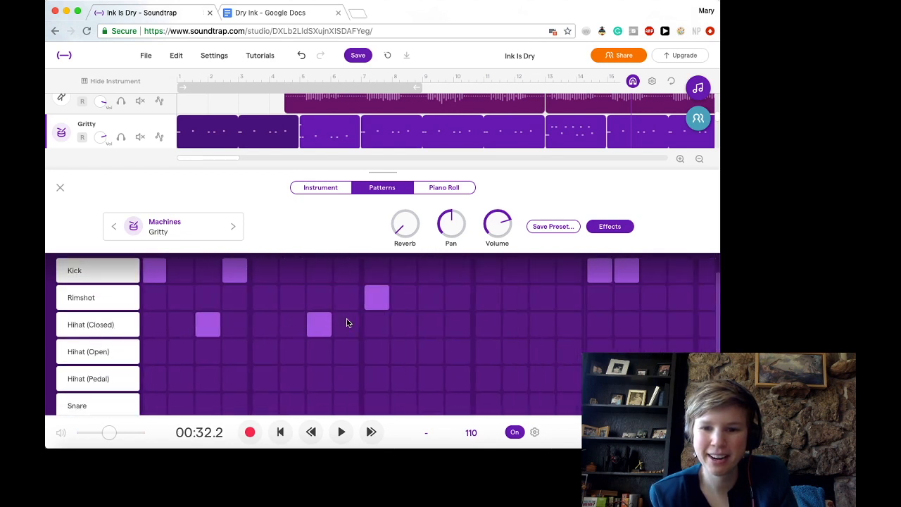
scroll(346, 322, "right", 2)
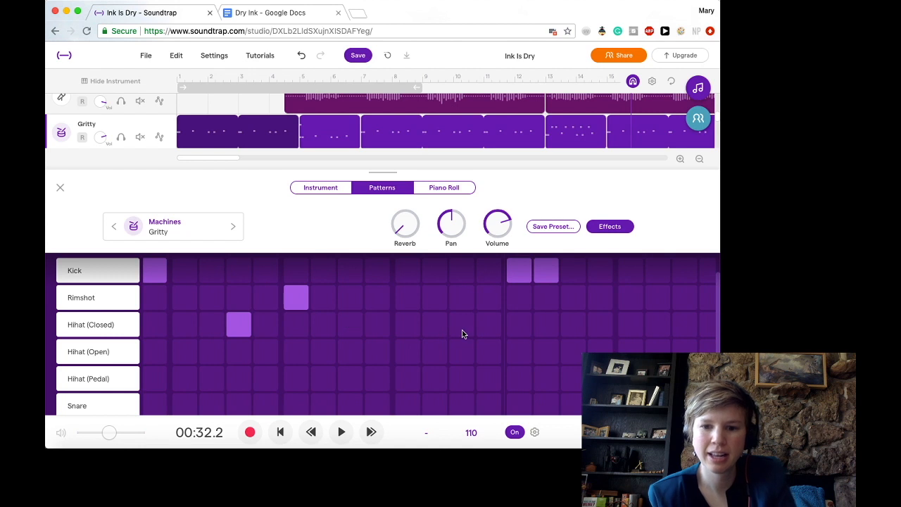
left_click(409, 327)
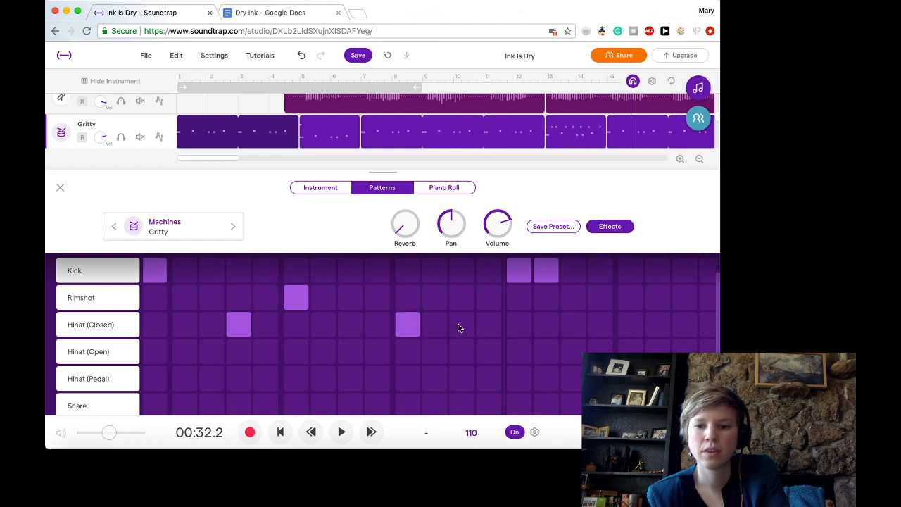
left_click(345, 319)
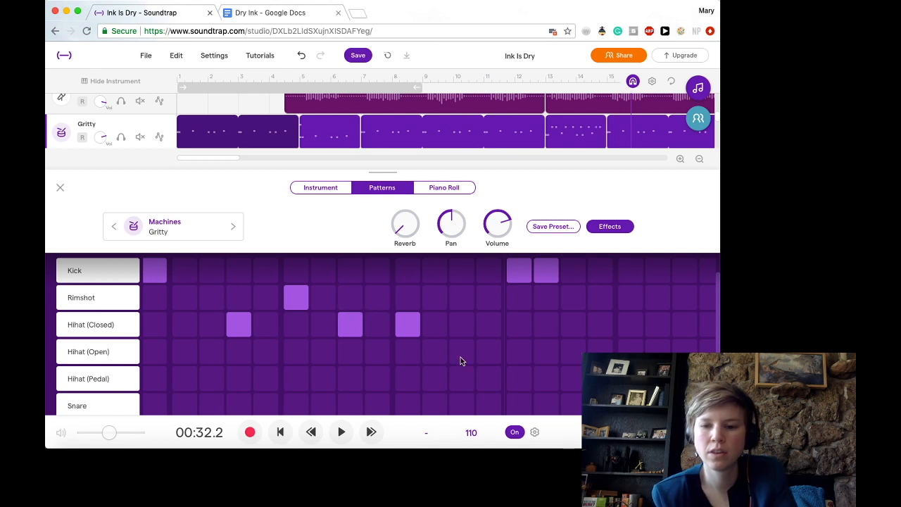
scroll(533, 348, "right", 3)
scroll(533, 348, "right", 3)
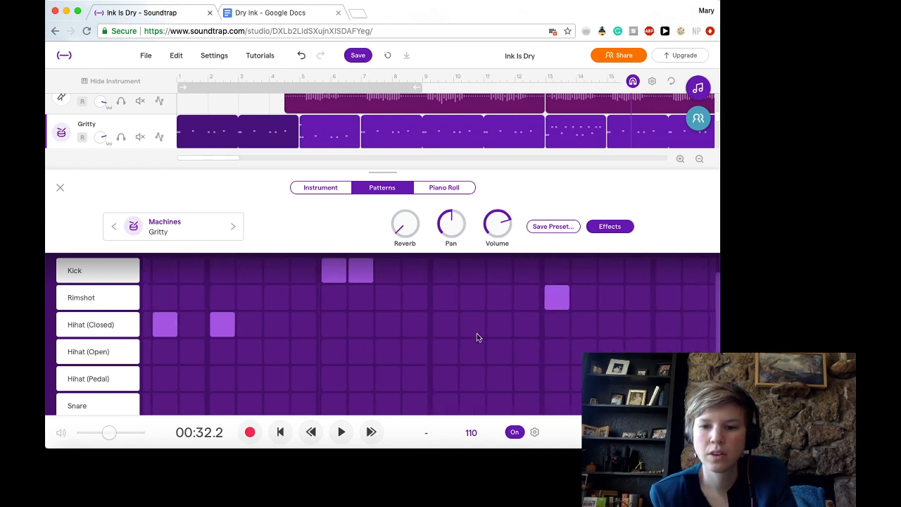
- Add closed hi-hat hits on steps 5, 10 and 14 of bar 15
left_click(450, 325)
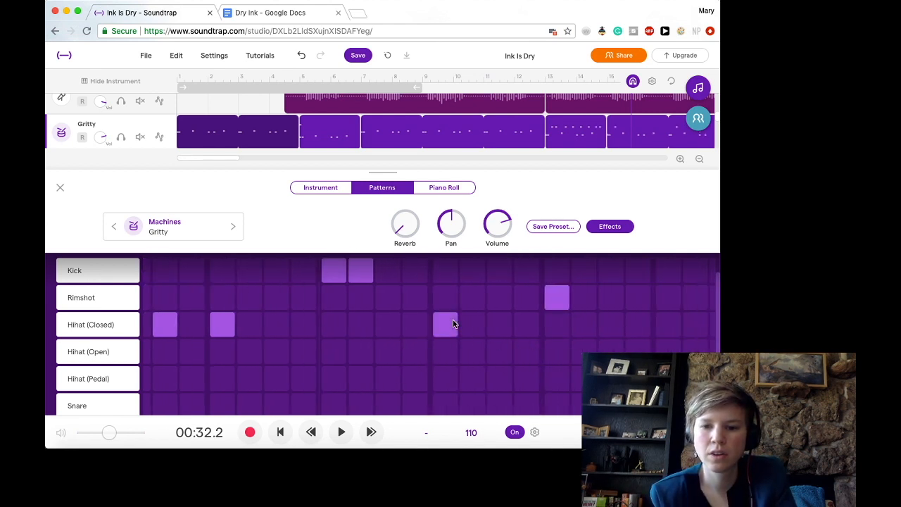
left_click(594, 328)
scroll(597, 328, "right", 6)
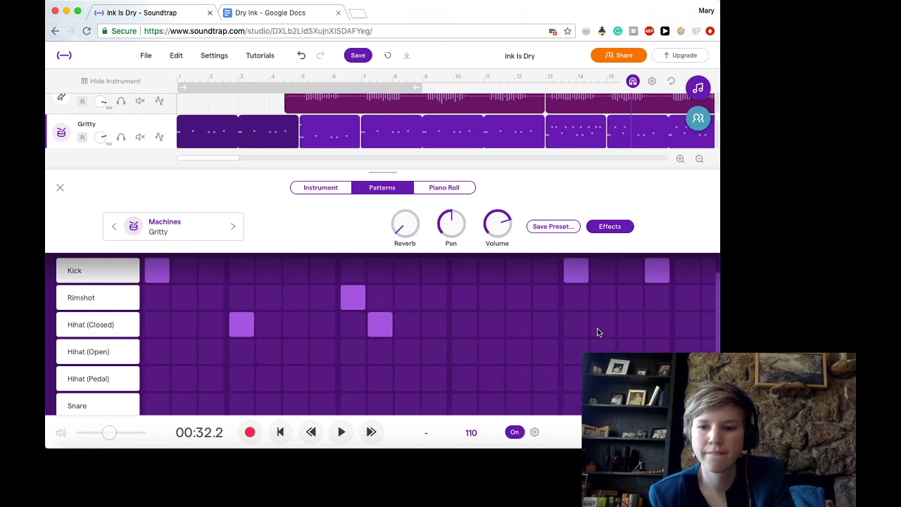
left_click(483, 324)
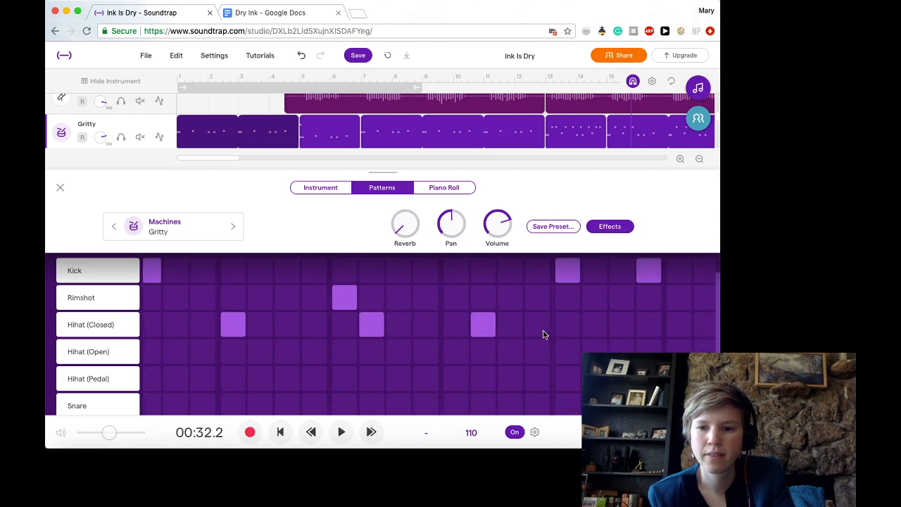
- Add closed hi-hat hits on steps 2, 7, 12 and 14 of bar 16
left_click(595, 328)
scroll(596, 330, "right", 5)
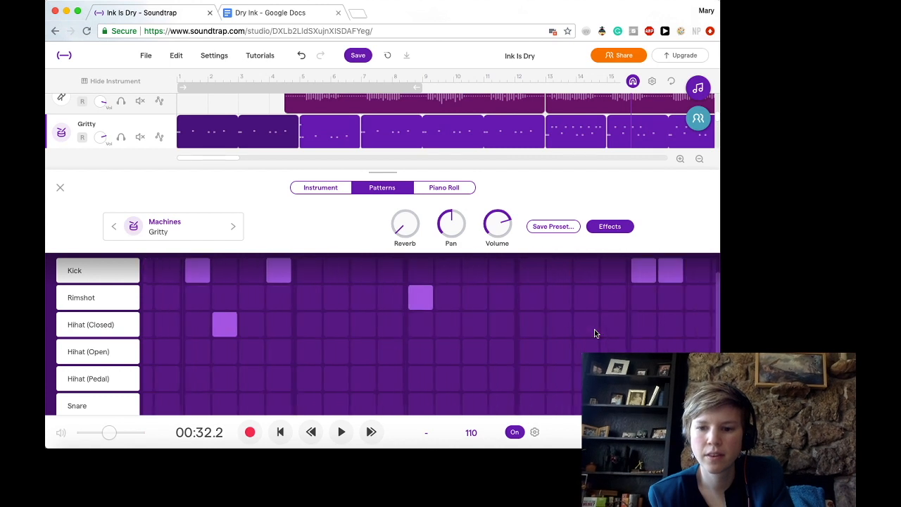
left_click(297, 323)
left_click(412, 324)
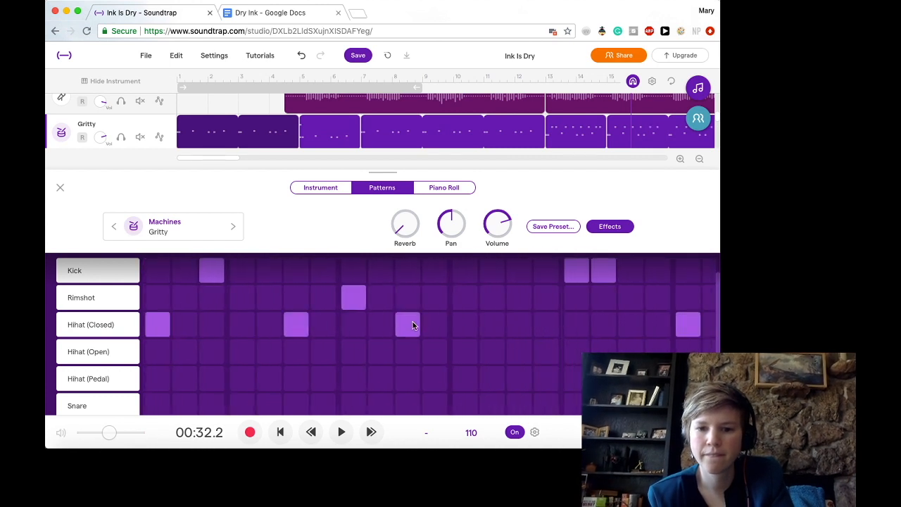
left_click(383, 326)
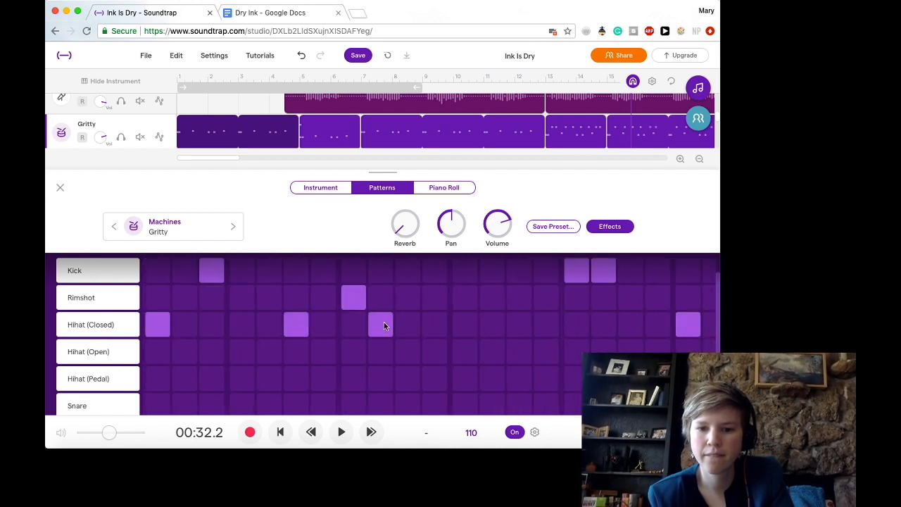
left_click(434, 328)
left_click(491, 325)
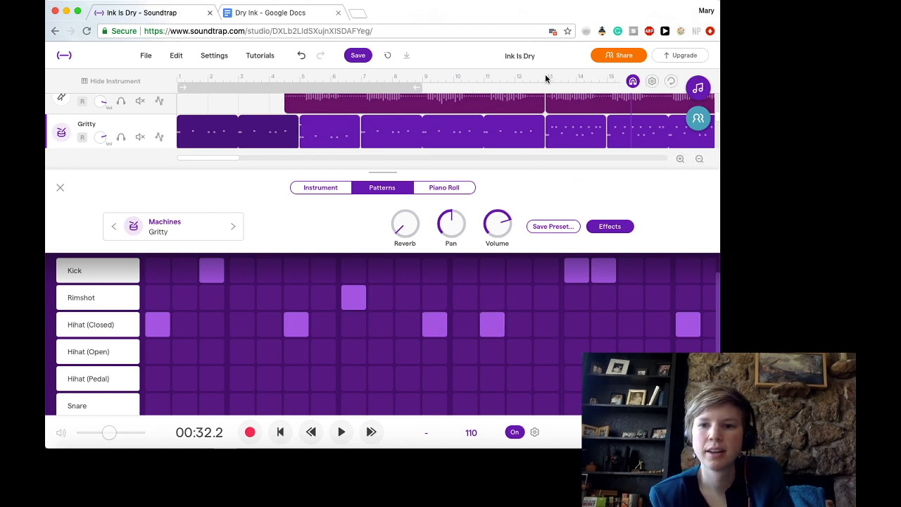
- Play the song from bar 12 through the hi-hat section, stopping in bar 21
left_click(516, 74)
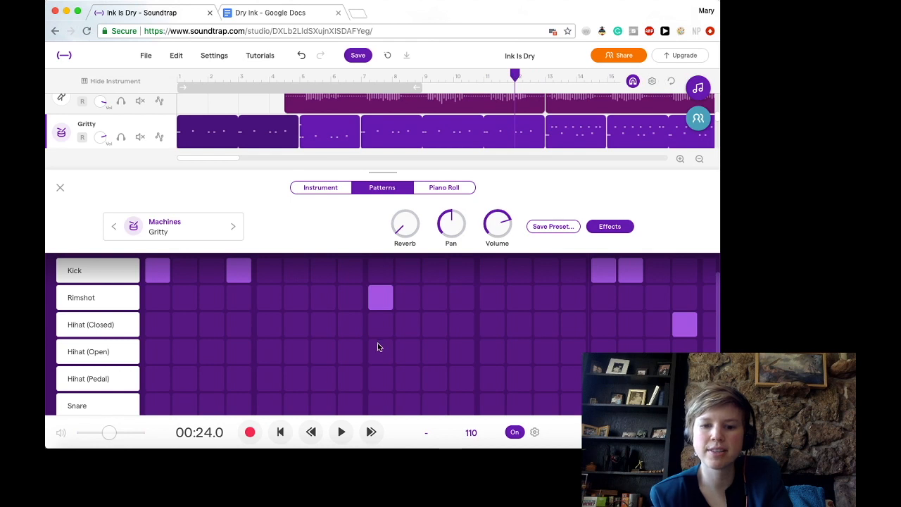
left_click(342, 432)
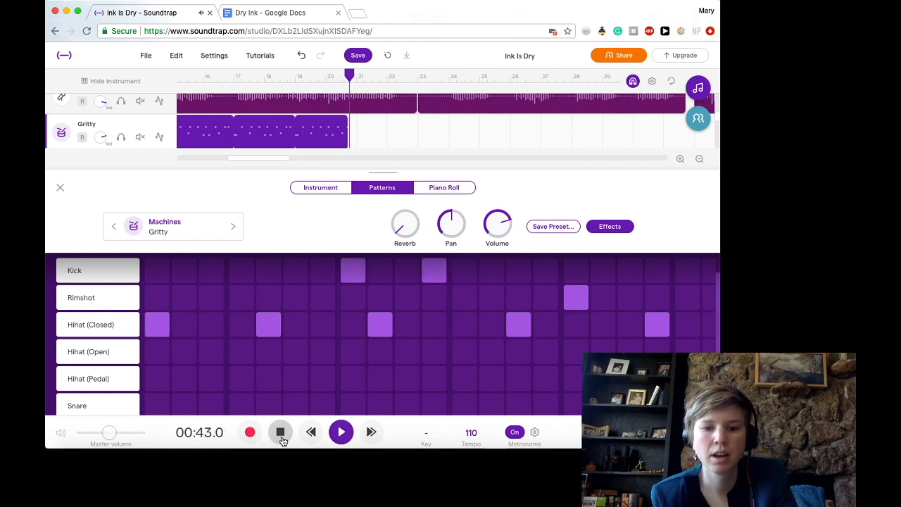
scroll(328, 301, "left", 5)
scroll(328, 302, "left", 3)
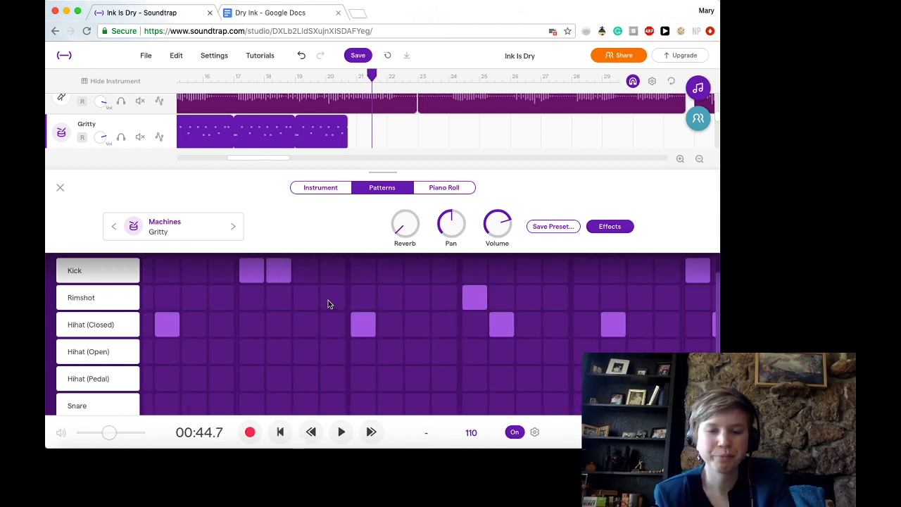
- Check the chorus lyrics in the Dry Ink Google Docs document and return to the Soundtrap project
left_click(281, 13)
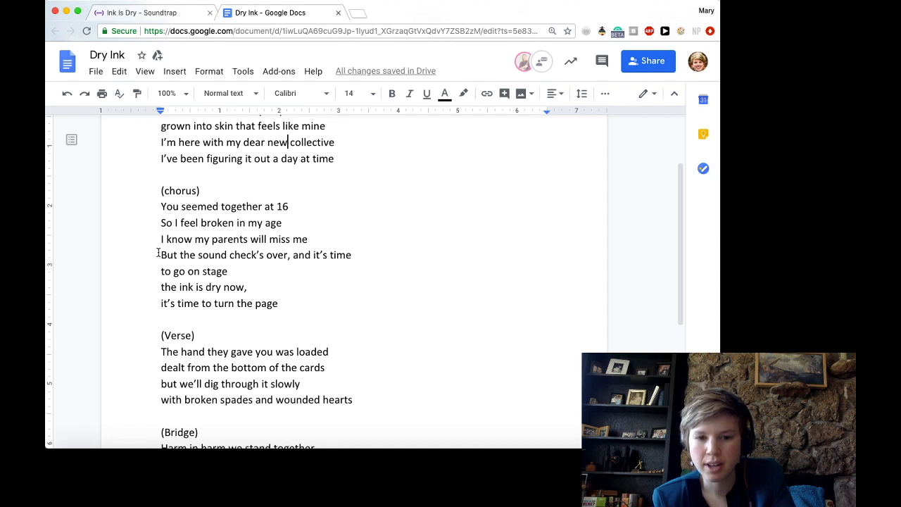
left_click(167, 14)
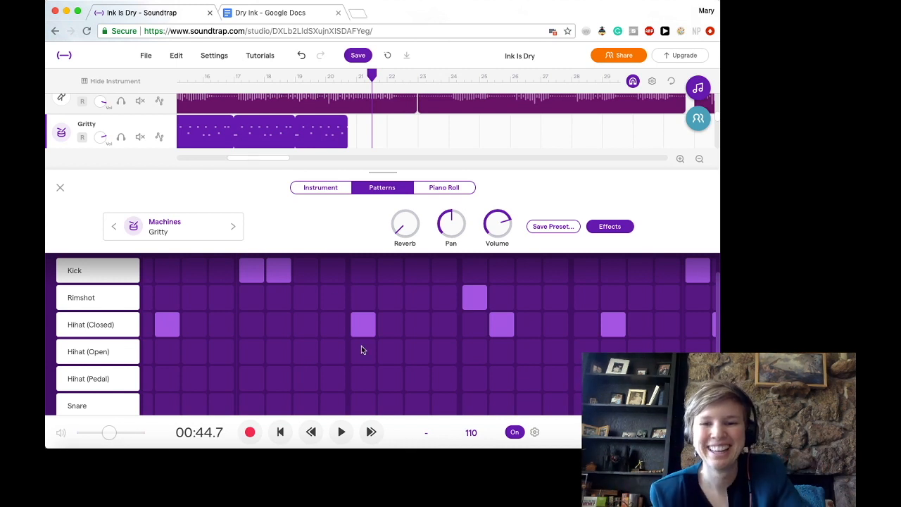
scroll(361, 345, "right", 5)
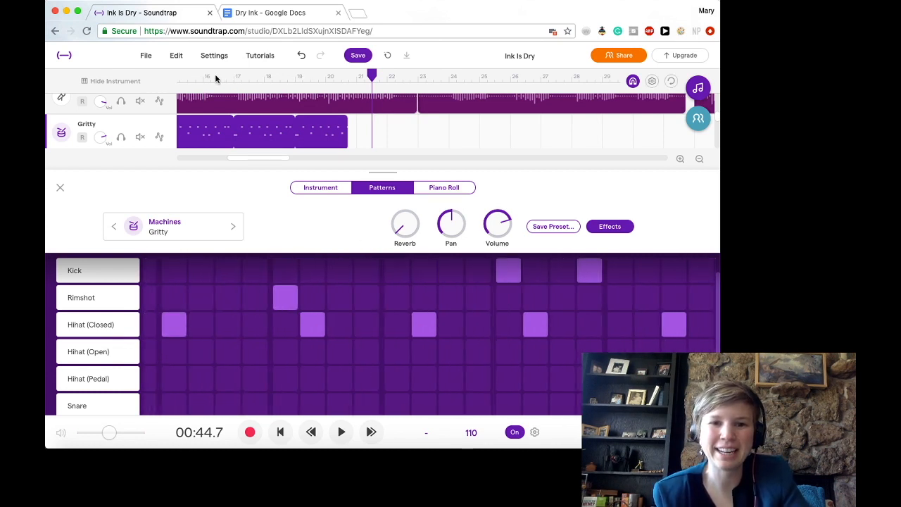
- Play the song from the middle of bar 13, stopping near the end of bar 19
scroll(232, 78, "left", 3)
left_click(194, 80)
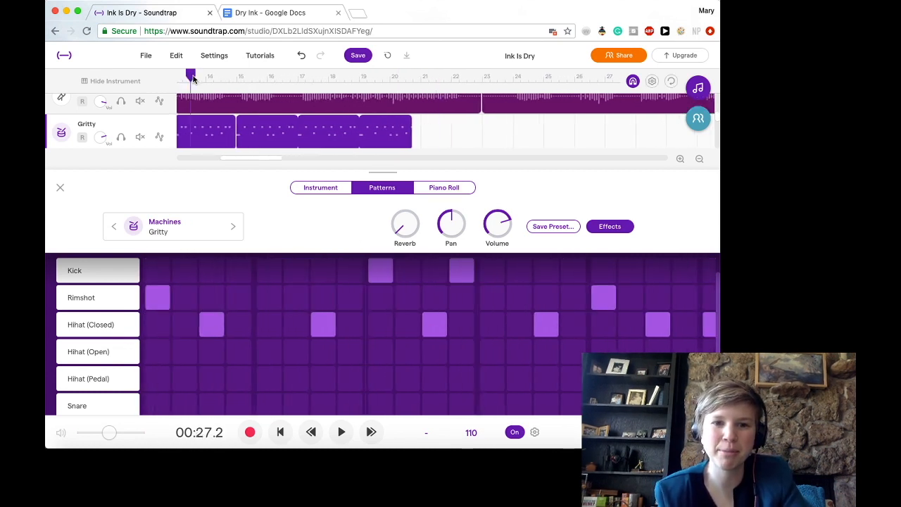
left_click(337, 438)
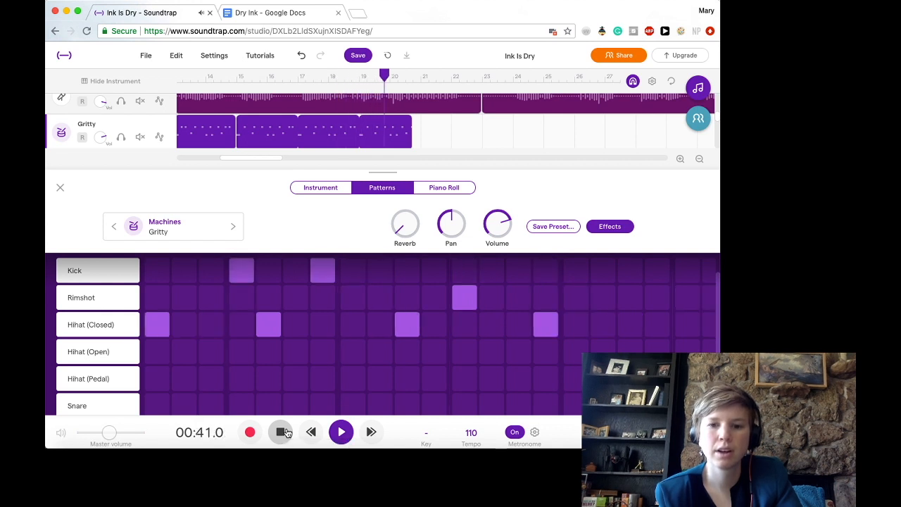
left_click(285, 432)
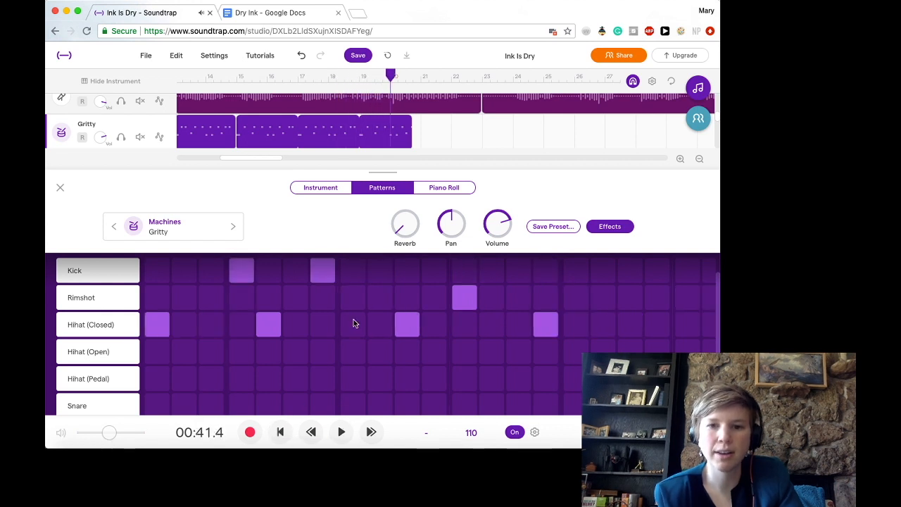
- Move the playhead to bar 19 and remove the closed hi-hat hits on steps 5, 10 and 14 of that bar
left_click(359, 79)
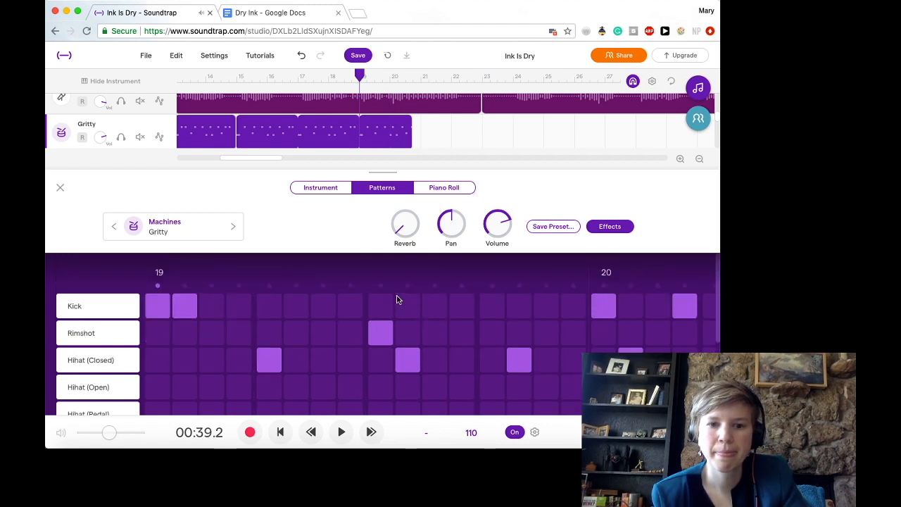
scroll(276, 328, "left", 2)
scroll(305, 347, "down", 1)
scroll(366, 332, "up", 1)
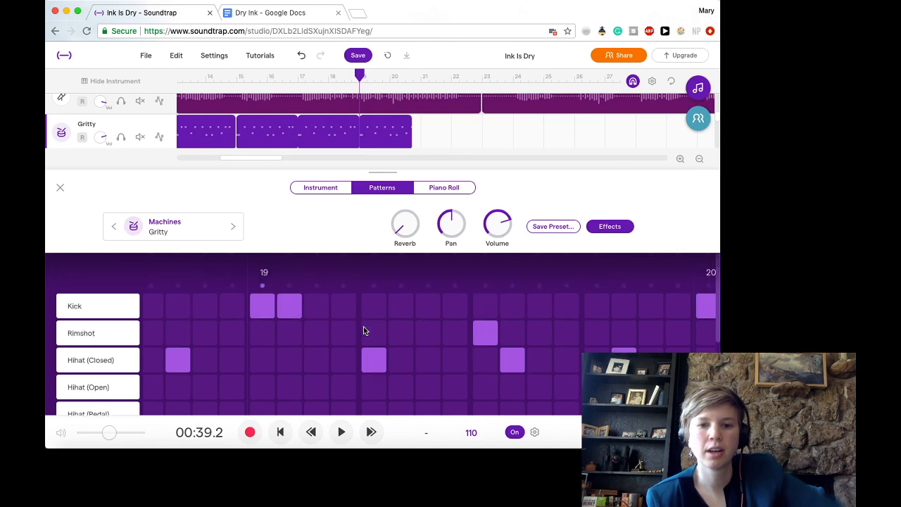
left_click(377, 359)
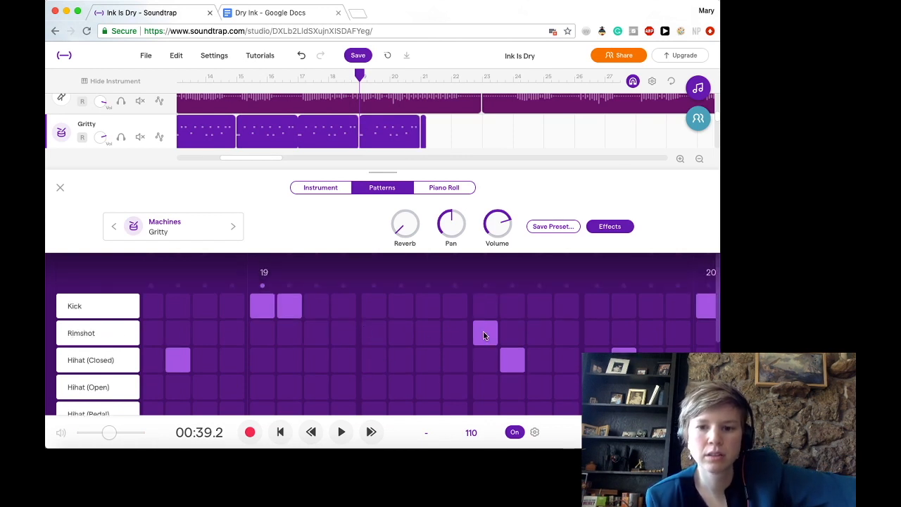
left_click(519, 367)
left_click(623, 360)
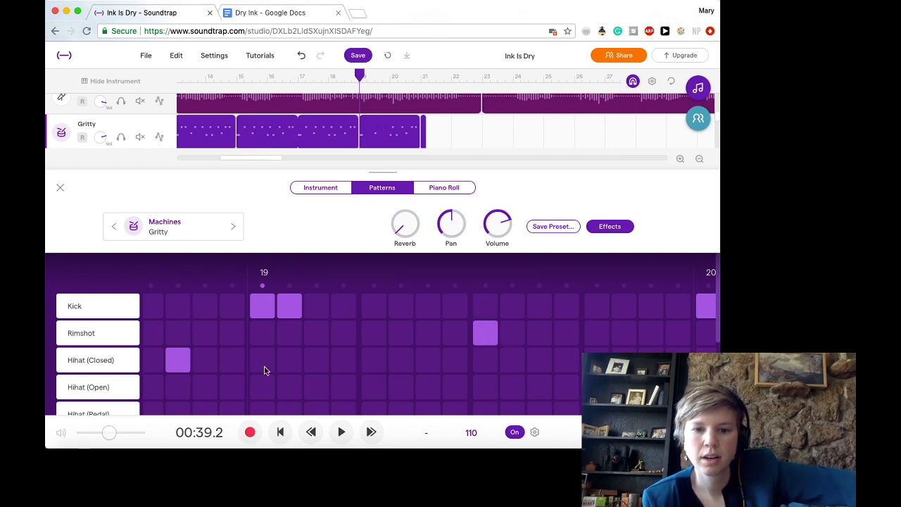
- Add open hi-hat hits on steps 1, 5, 9 and 13 of bar 19
left_click(112, 389)
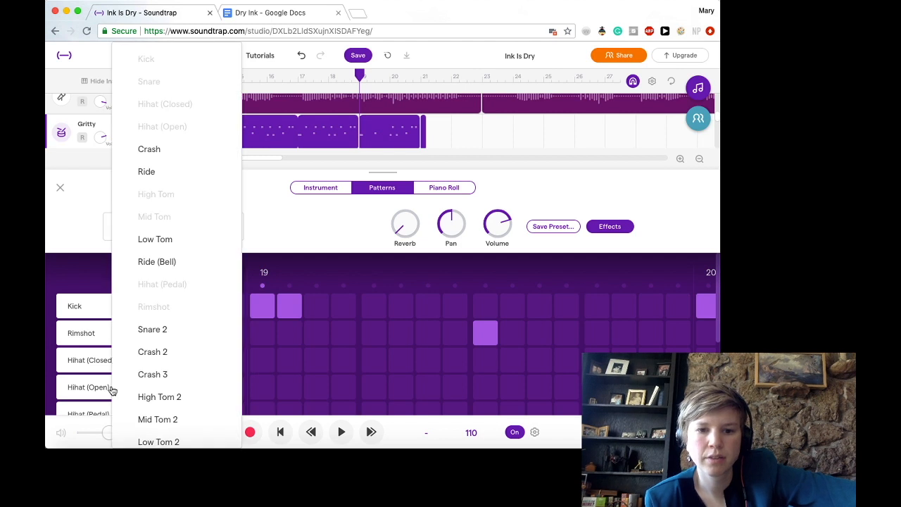
left_click(290, 381)
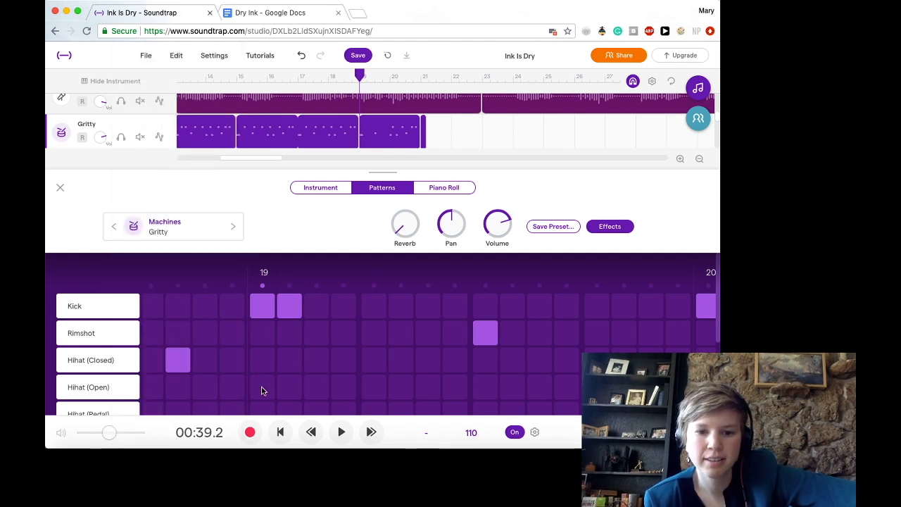
left_click(261, 388)
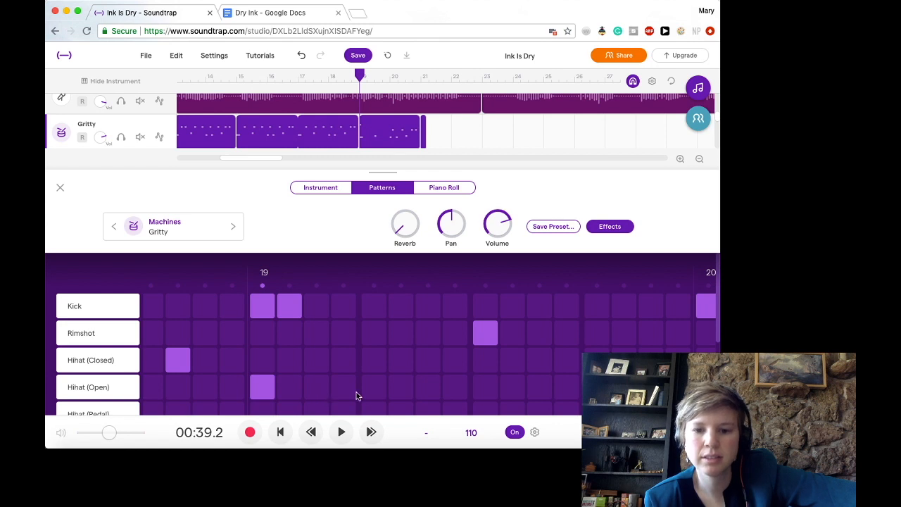
left_click(372, 390)
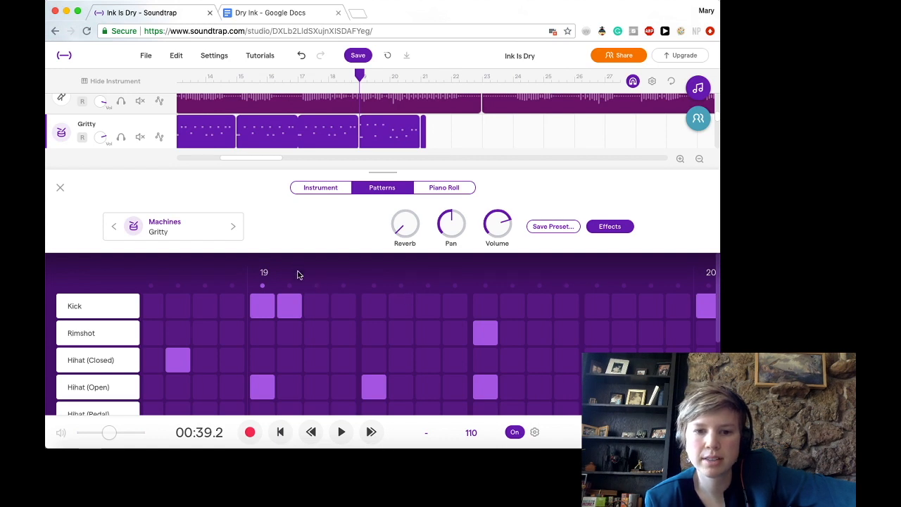
left_click(318, 360)
left_click(343, 359)
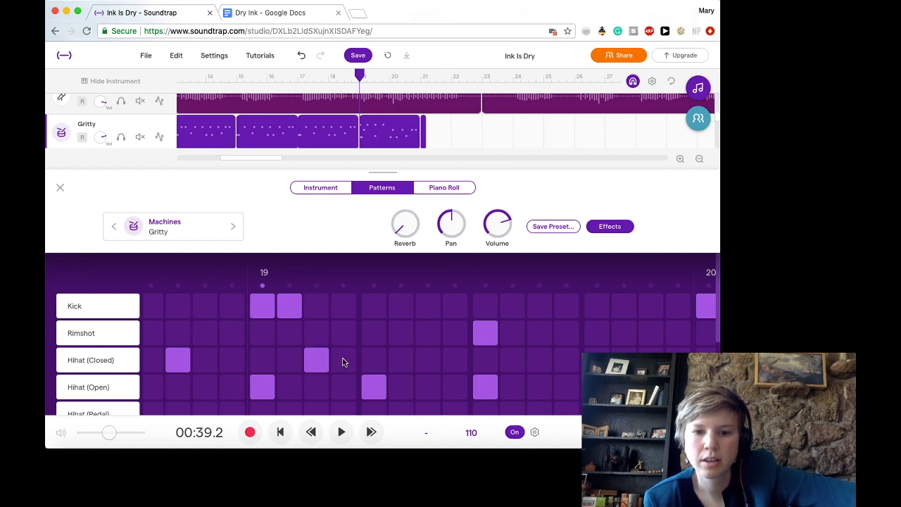
left_click(317, 361)
left_click(344, 361)
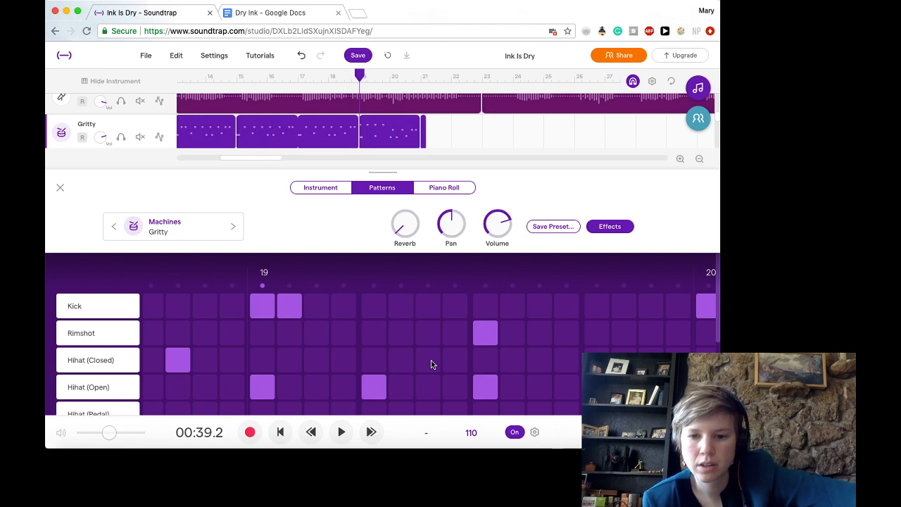
- Add closed hi-hat hits on steps 7 and 8 of bar 19, rewind and play the new pattern, pausing in bar 20
left_click(455, 361)
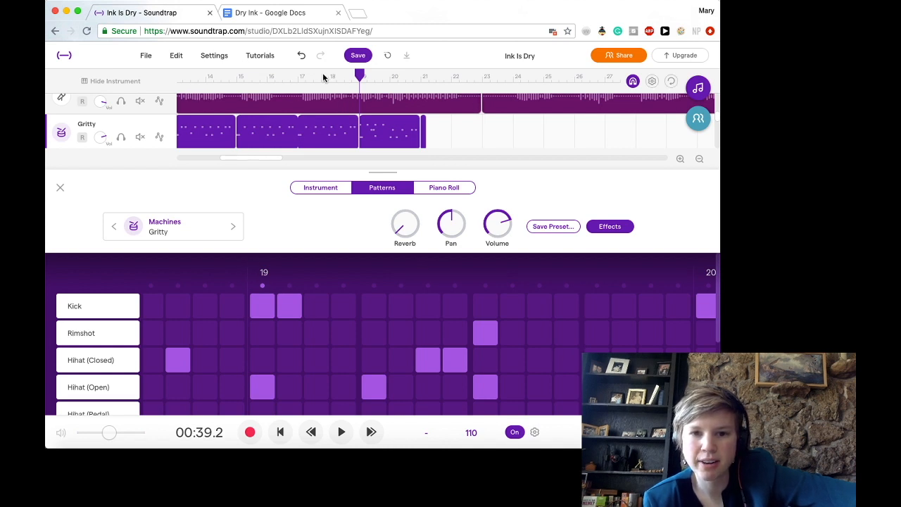
left_click(313, 433)
left_click(341, 431)
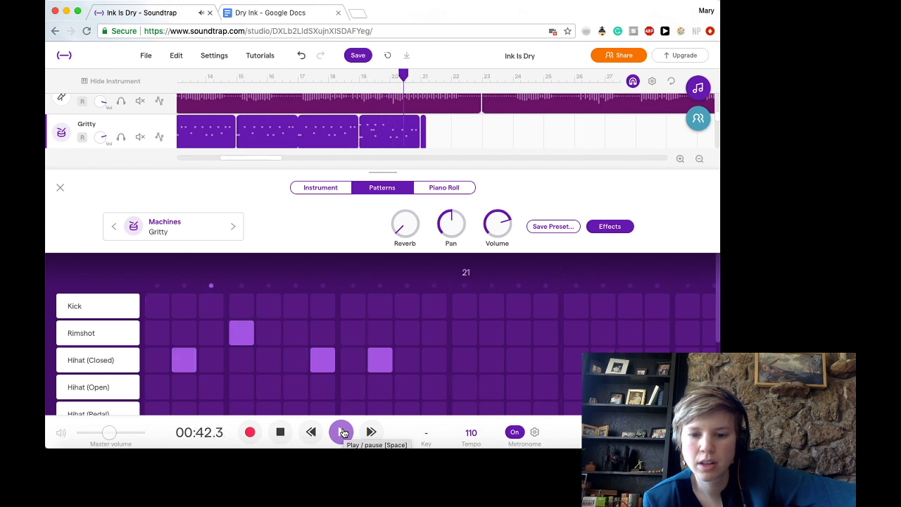
left_click(342, 432)
- Remove the open hi-hat hits on steps 5 and 13 of bar 19
scroll(334, 381, "left", 5)
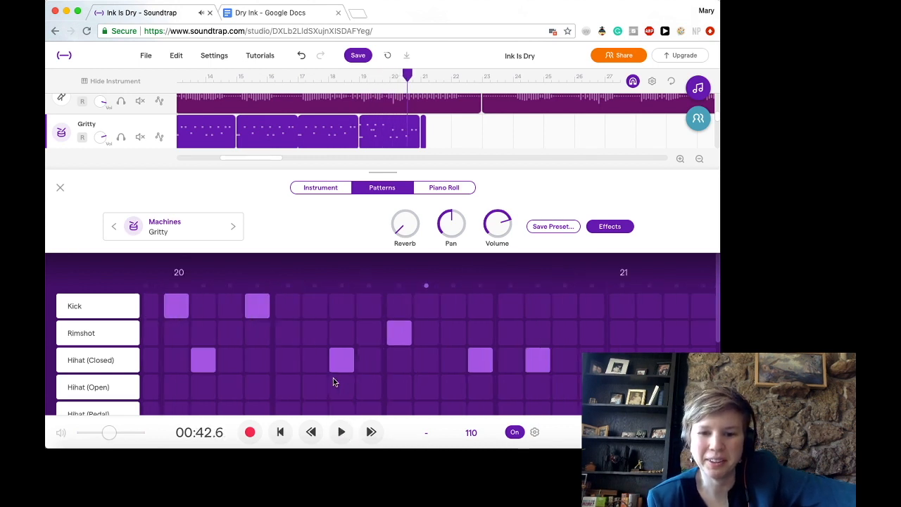
scroll(333, 380, "left", 5)
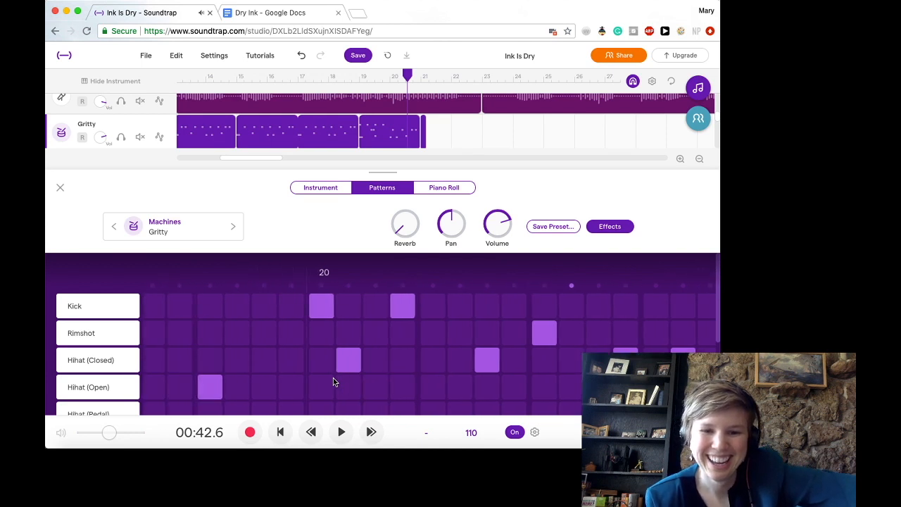
scroll(333, 380, "left", 5)
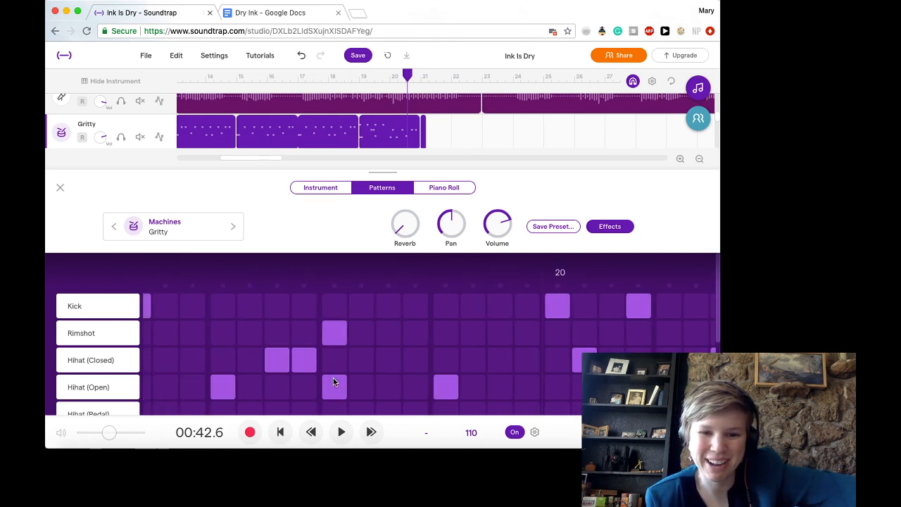
scroll(333, 381, "left", 5)
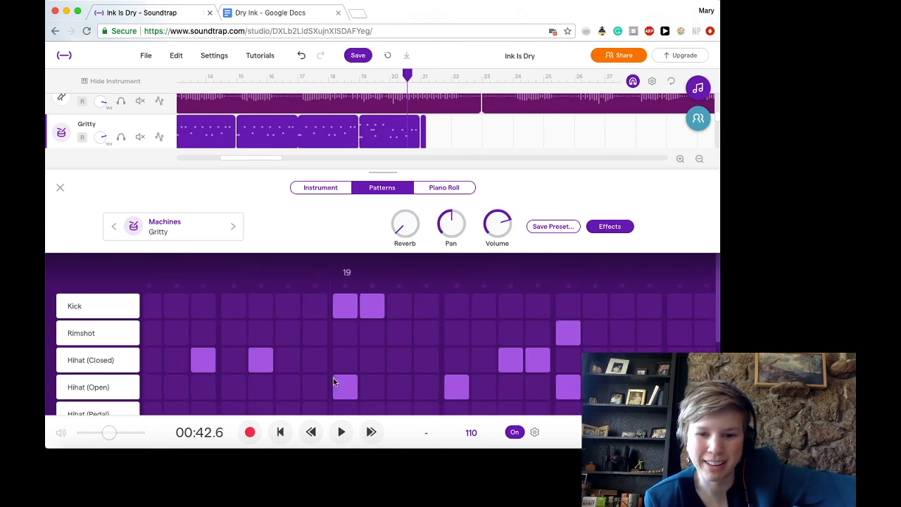
scroll(333, 382, "right", 3)
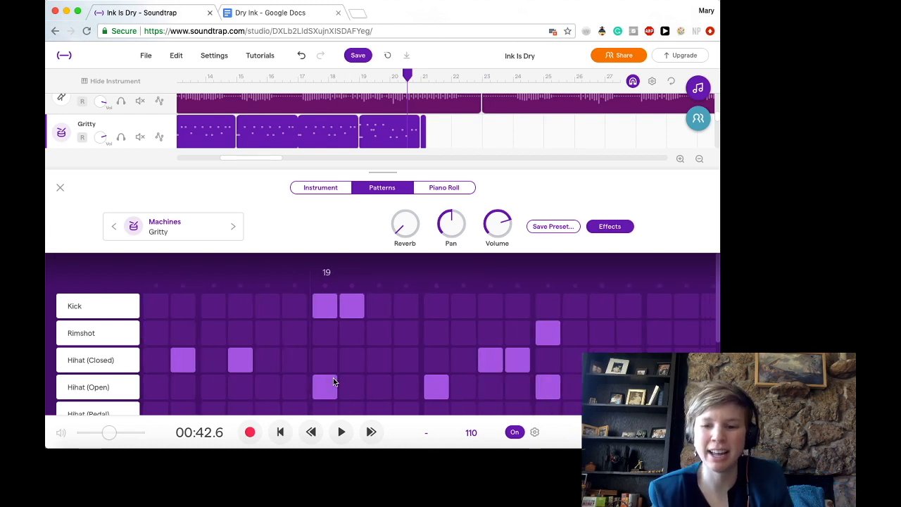
left_click(435, 388)
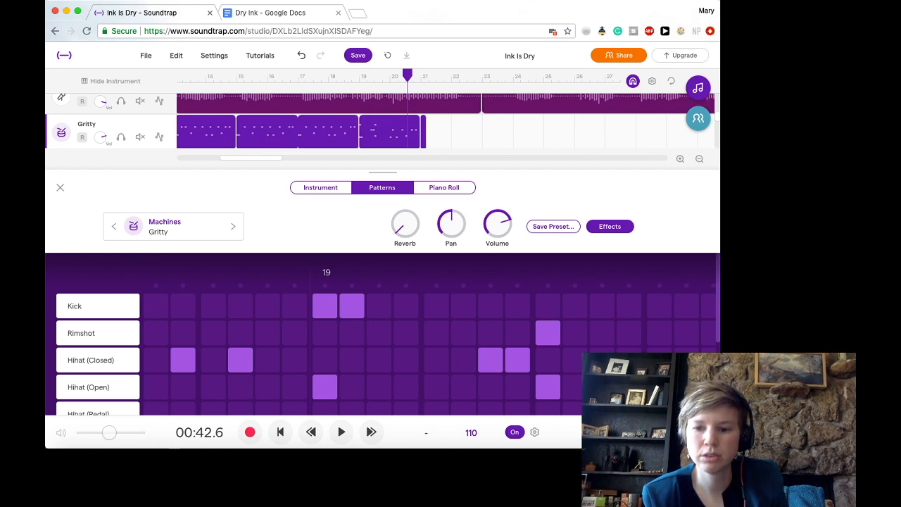
scroll(429, 338, "right", 3)
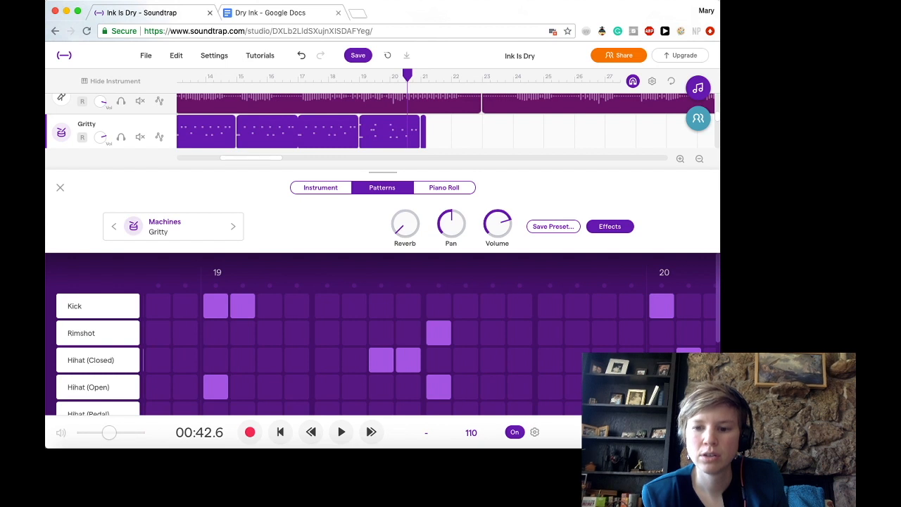
- Add closed hi-hat hits on steps 11 and 13 of bar 19
scroll(430, 338, "right", 6)
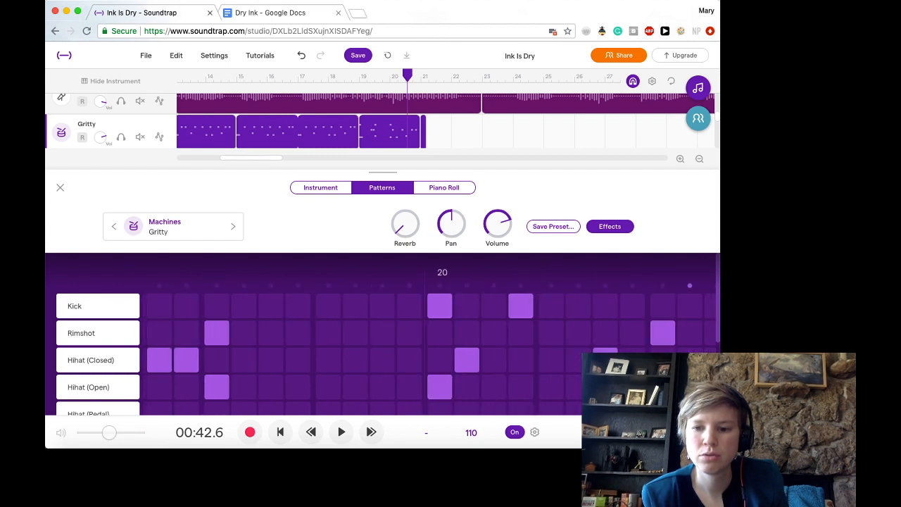
scroll(265, 362, "left", 3)
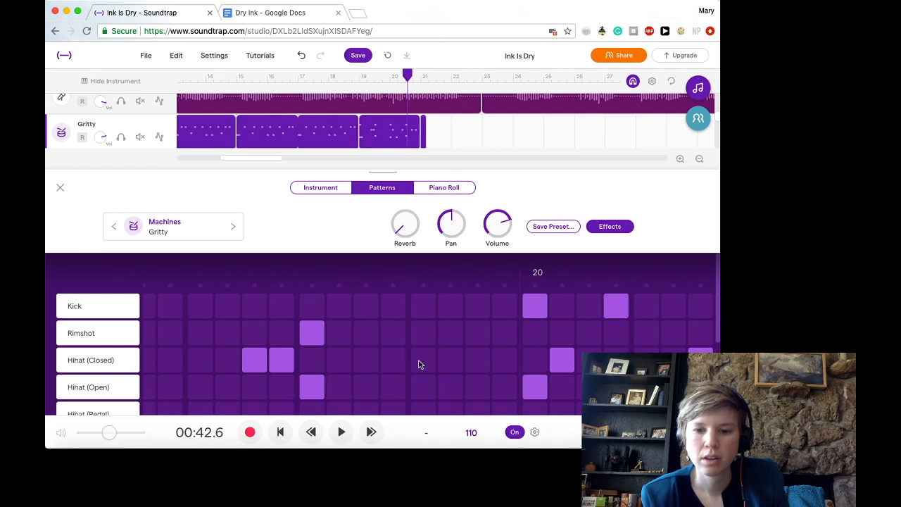
left_click(366, 360)
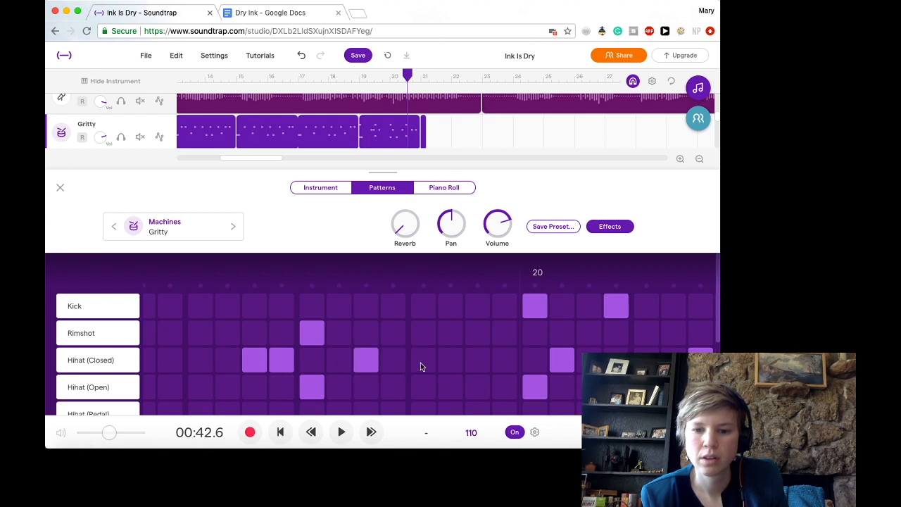
- Remove the closed hi-hat hits on steps 2, 7 and 12 of bar 20 and add closed hits on steps 5 and 11
left_click(566, 362)
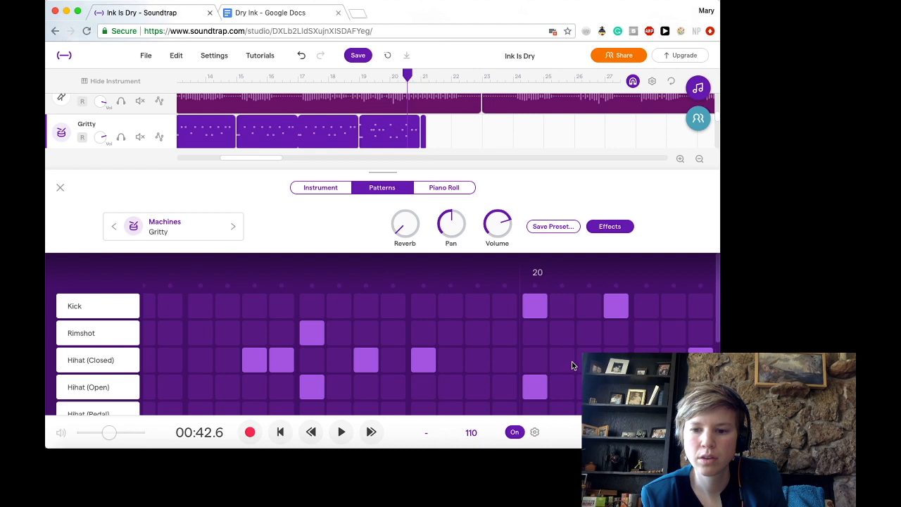
scroll(556, 362, "right", 4)
left_click(553, 363)
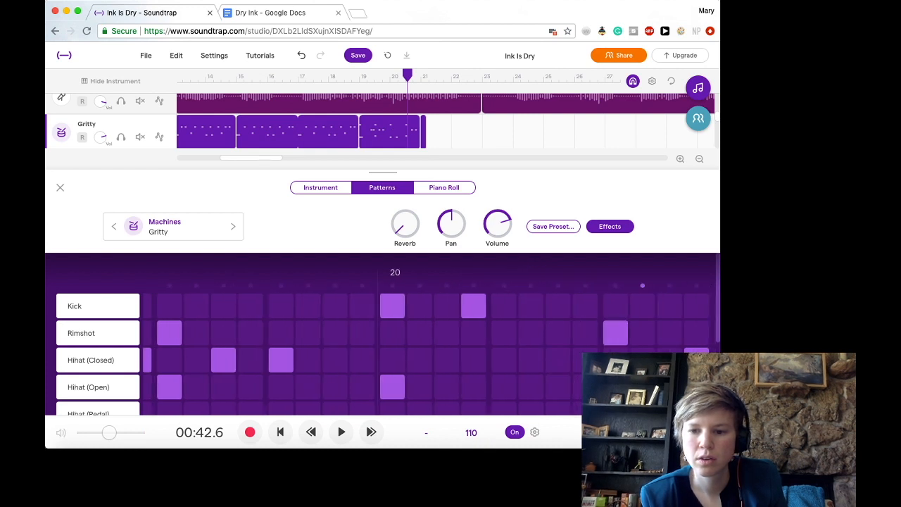
left_click(696, 361)
left_click(670, 360)
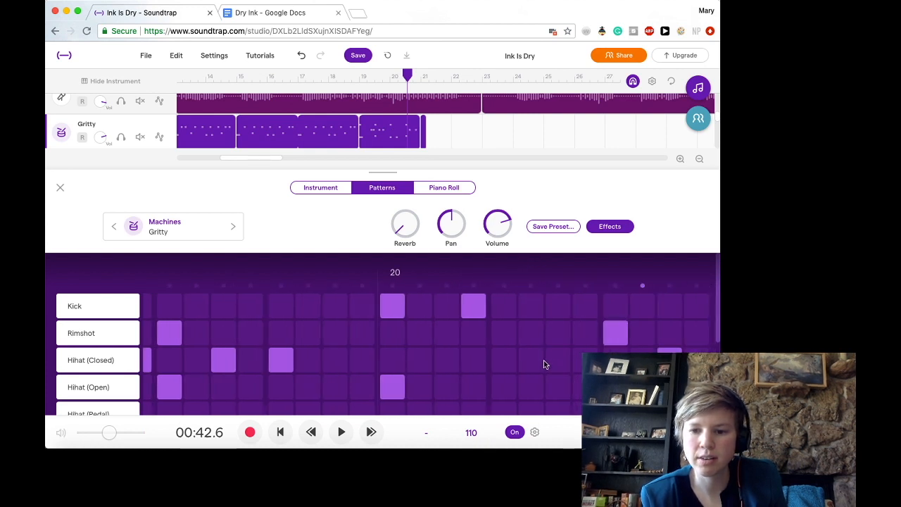
left_click(505, 362)
scroll(555, 362, "right", 7)
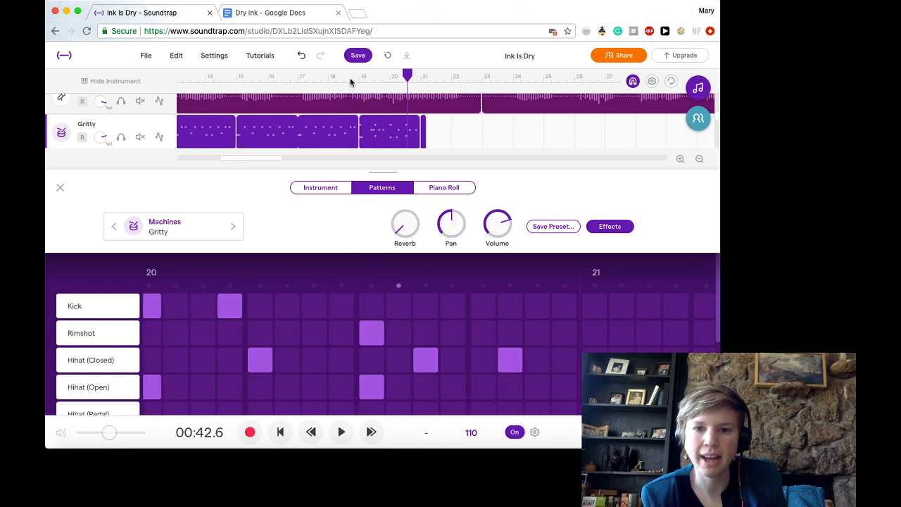
- Play the revised drum pattern from just before bar 19 and stop playback in bar 22
left_click(352, 84)
left_click(342, 432)
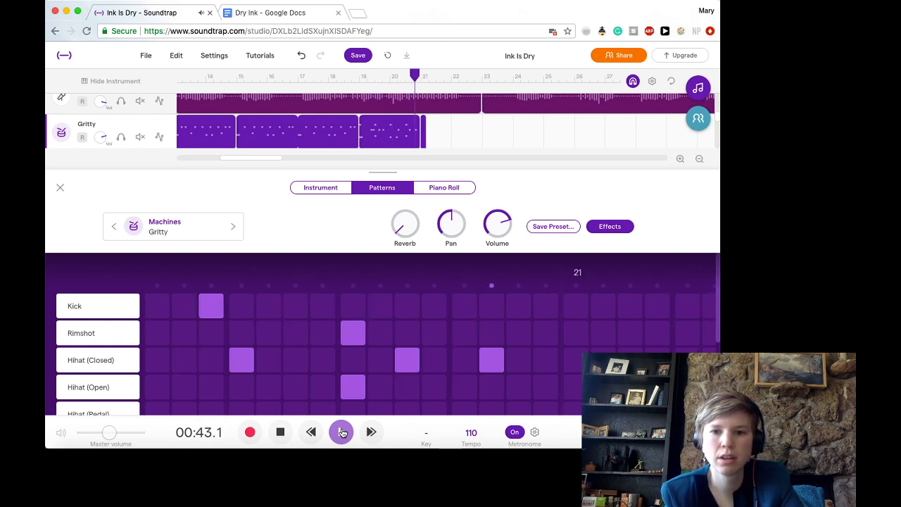
left_click(342, 431)
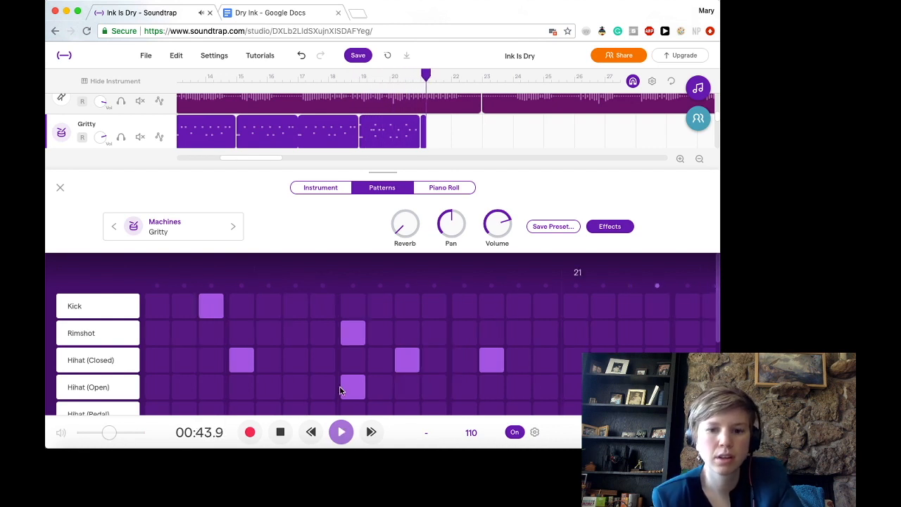
left_click(283, 433)
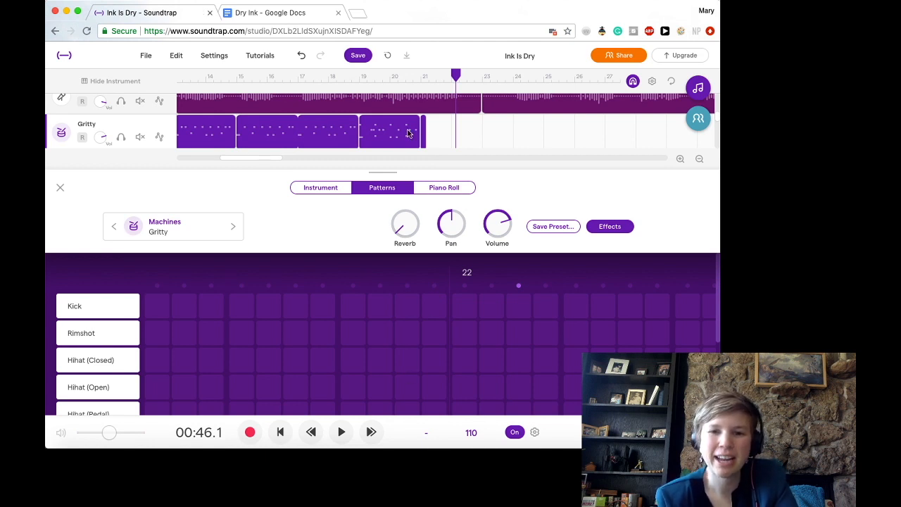
scroll(394, 134, "left", 10)
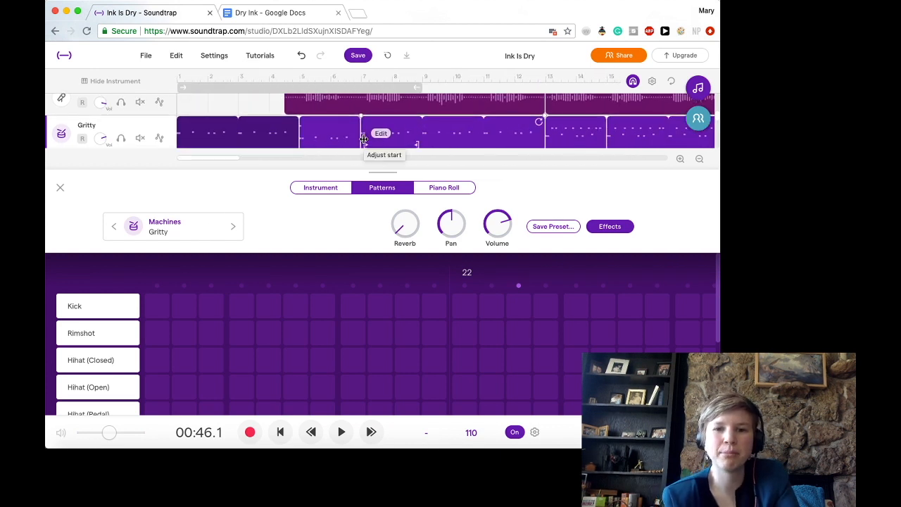
scroll(364, 140, "right", 3)
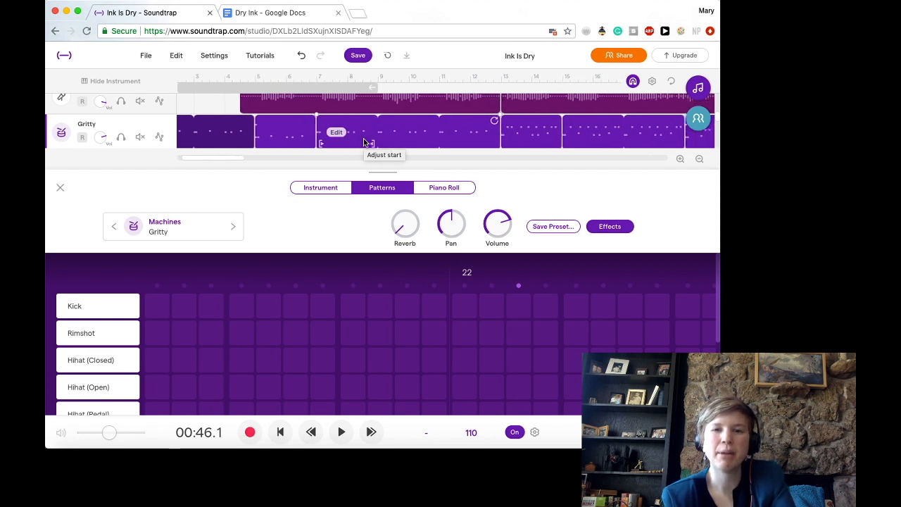
left_click(24, 267)
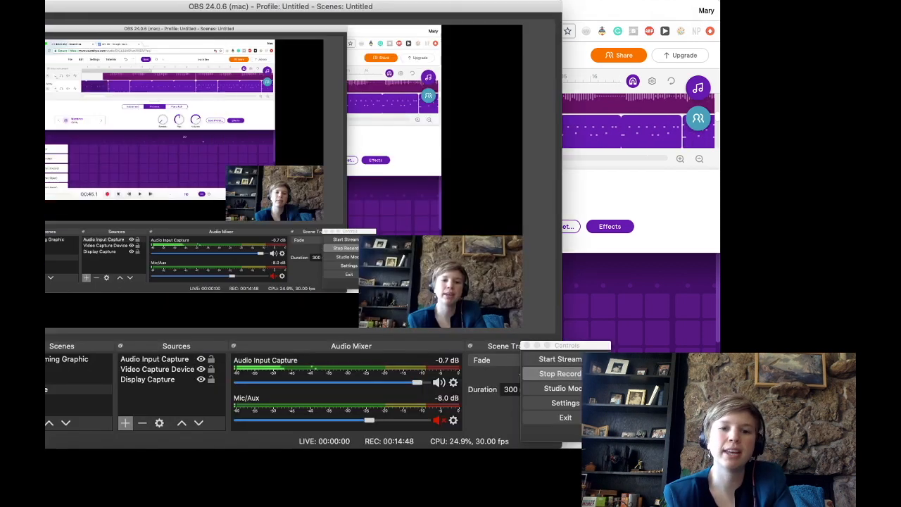
left_click(100, 378)
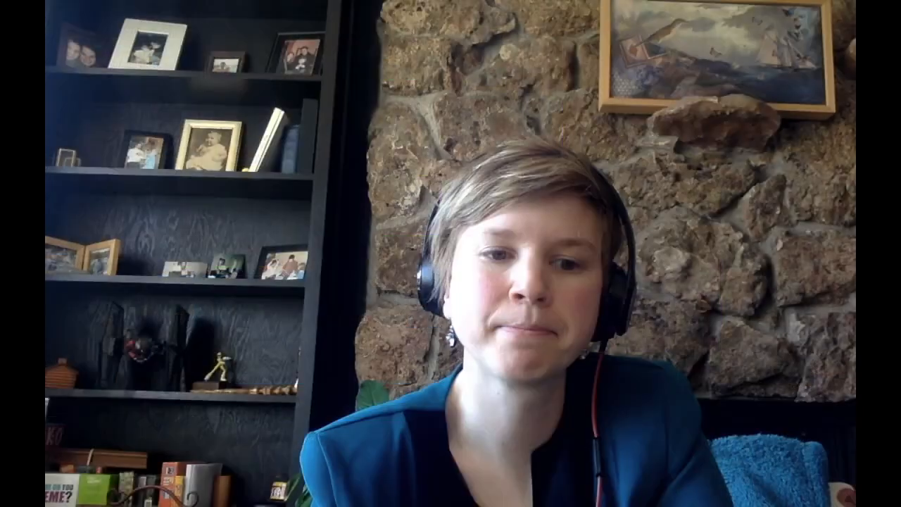